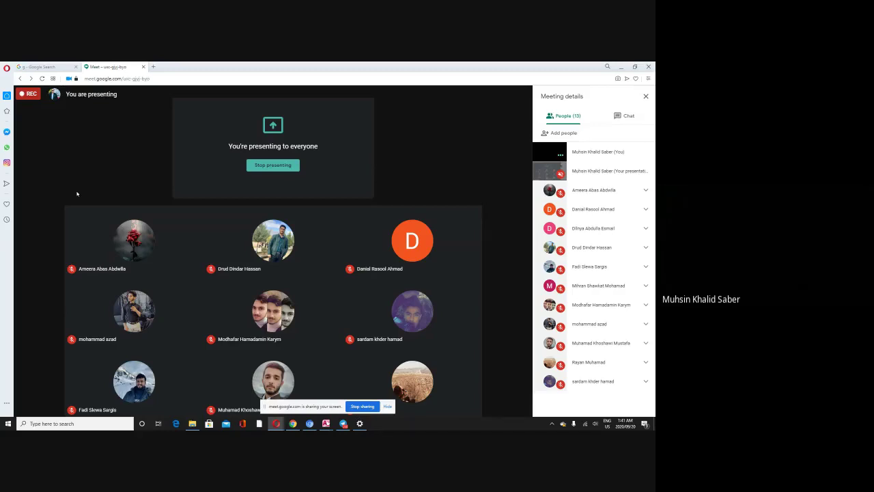
# Step: Bring Access to the front and create a new blank table, Table2, in Design view
pyautogui.moveTo(325, 424)
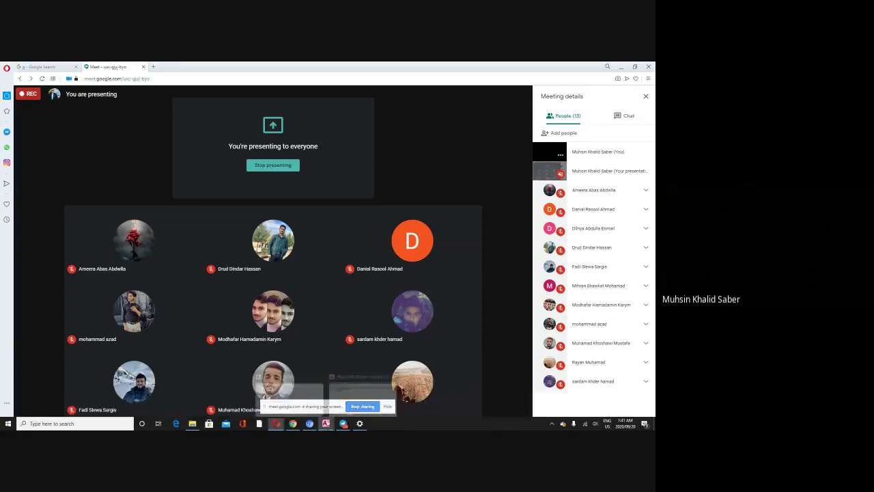
pyautogui.click(341, 383)
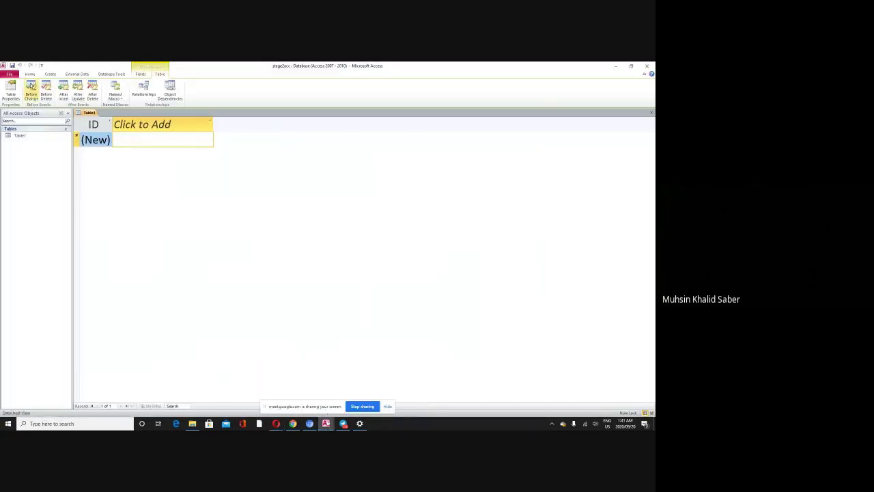
pyautogui.click(30, 73)
pyautogui.click(50, 73)
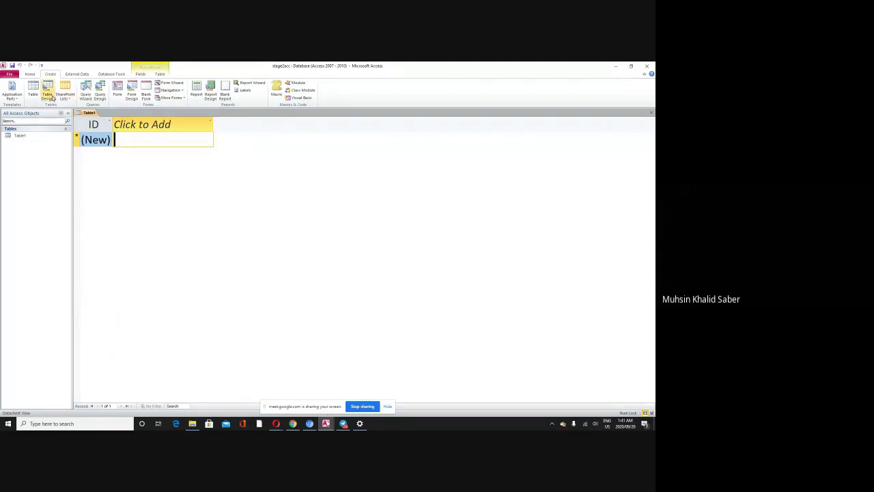
pyautogui.click(49, 95)
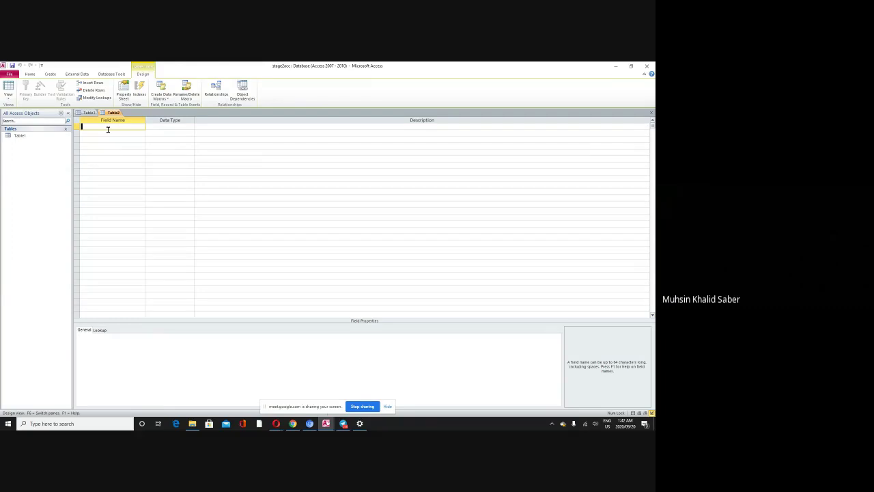
# Step: Enter an id-style name in the first Field Name cell, fixing its capitalisation
pyautogui.write('id')
pyautogui.press('BackSpace')
pyautogui.press('BackSpace')
pyautogui.press('capslock')
pyautogui.write('D')
pyautogui.press('BackSpace')
pyautogui.write('I')
pyautogui.press('capslock')
pyautogui.write('d')
pyautogui.press('Tab')
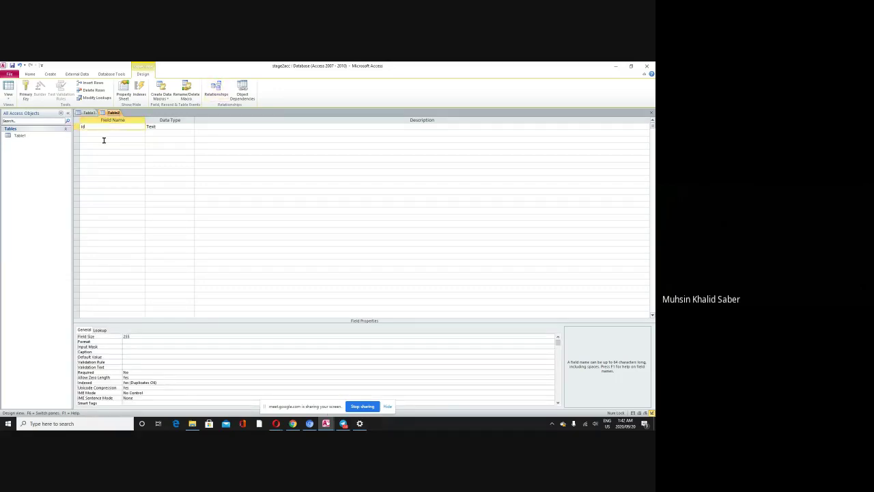
# Step: Rename the first field to zhmarai_qutaib and commit it
pyautogui.click(97, 127)
pyautogui.write('_')
pyautogui.write('nstu')
pyautogui.press('BackSpace')
pyautogui.press('BackSpace')
pyautogui.press('BackSpace')
pyautogui.press('BackSpace')
pyautogui.press('BackSpace')
pyautogui.write('zhmarai_')
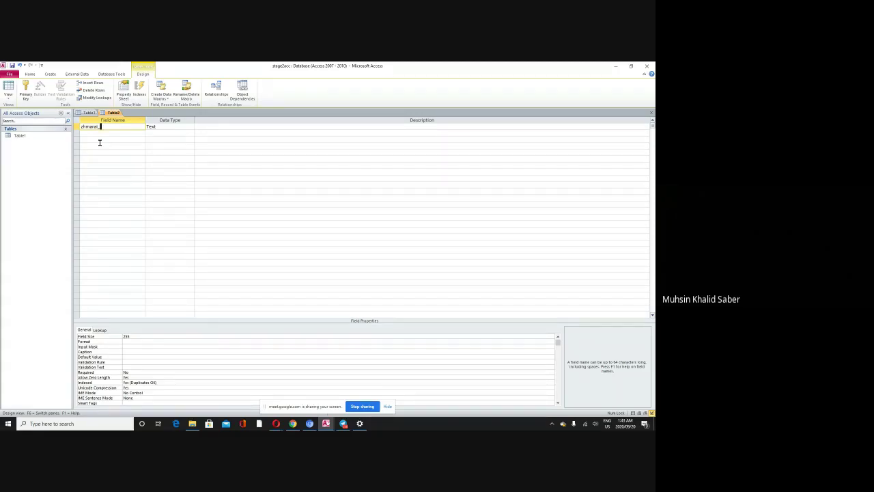
pyautogui.write('qutaibi')
pyautogui.press('Down')
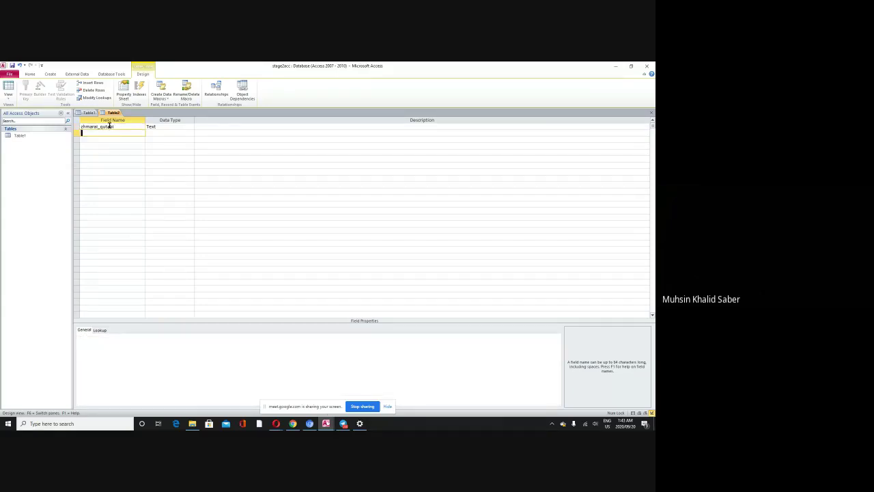
# Step: Change zhmarai_qutaib's data type to Number, then reopen the type list without changing it
pyautogui.click(116, 126)
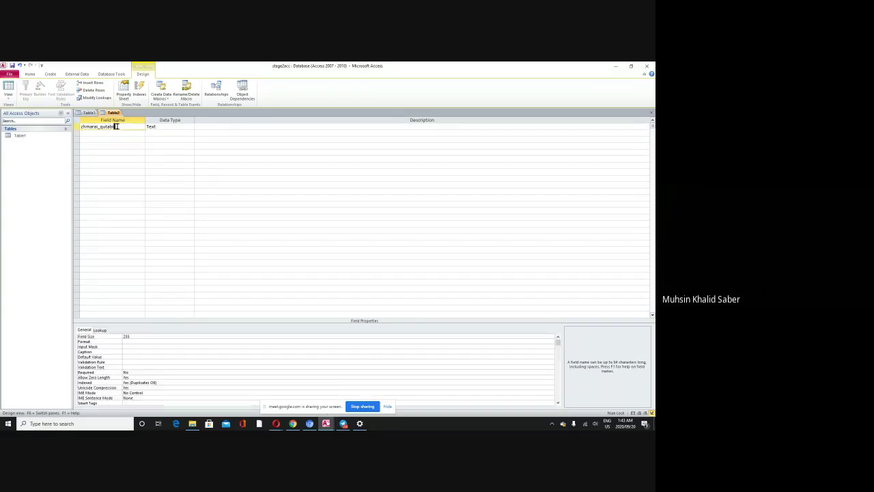
pyautogui.click(161, 128)
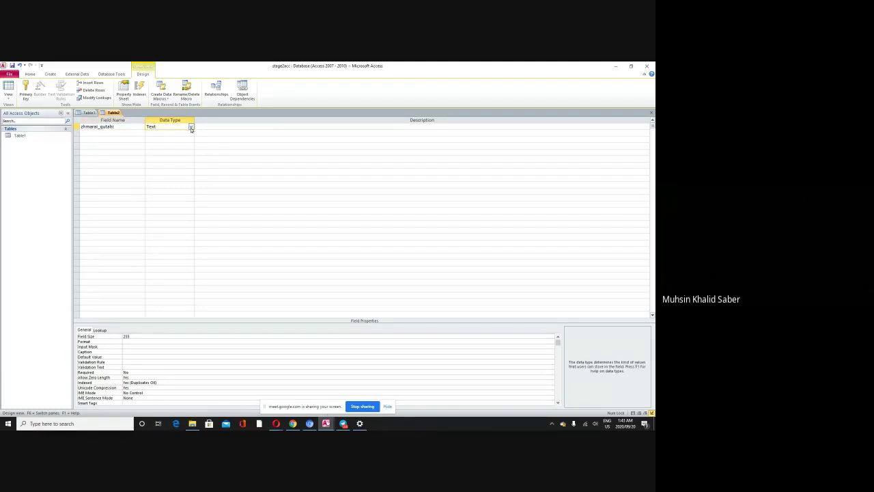
pyautogui.click(192, 127)
pyautogui.click(179, 146)
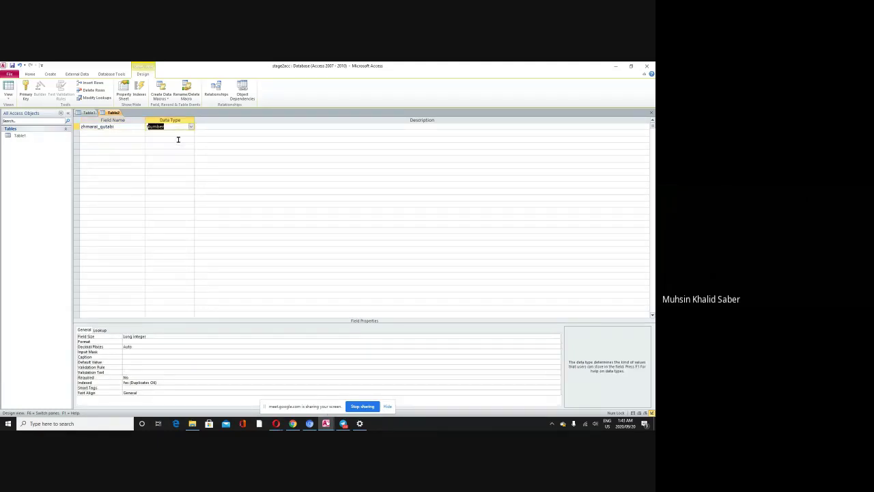
pyautogui.click(94, 127)
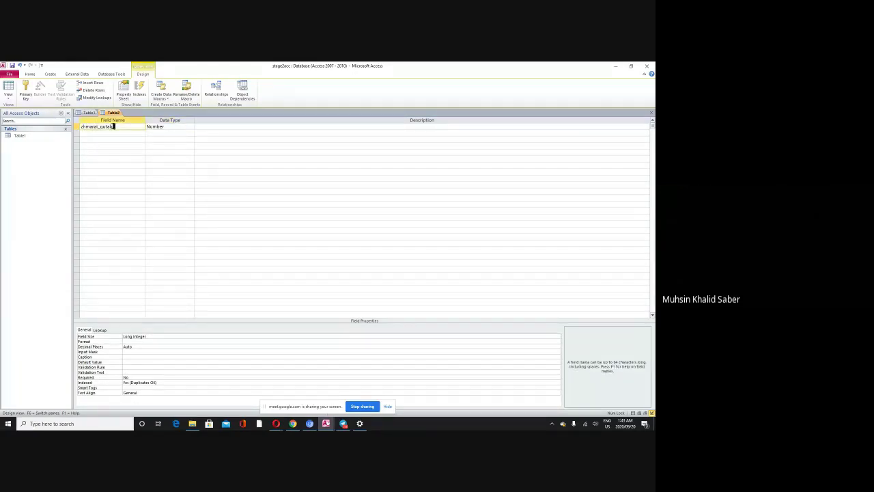
pyautogui.click(162, 127)
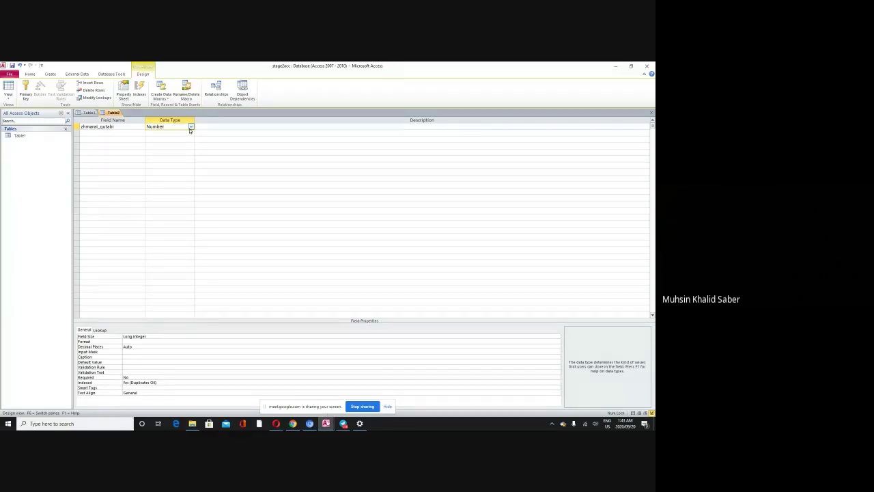
pyautogui.click(191, 127)
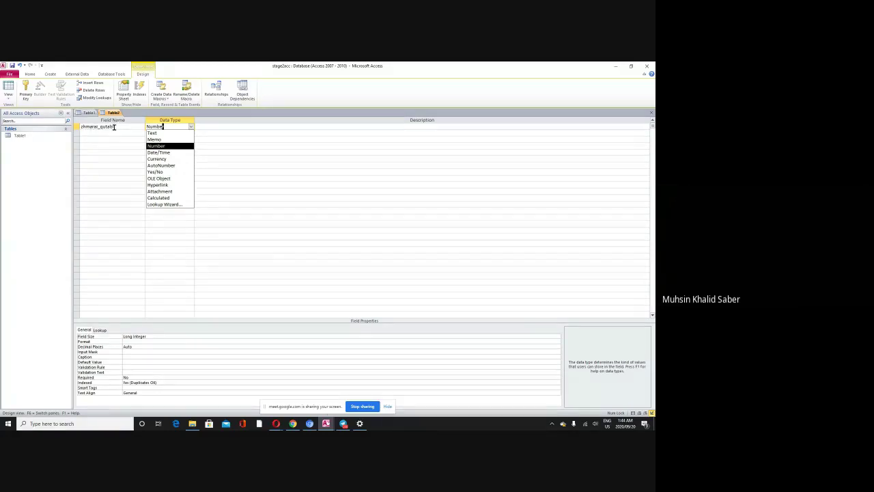
pyautogui.click(116, 128)
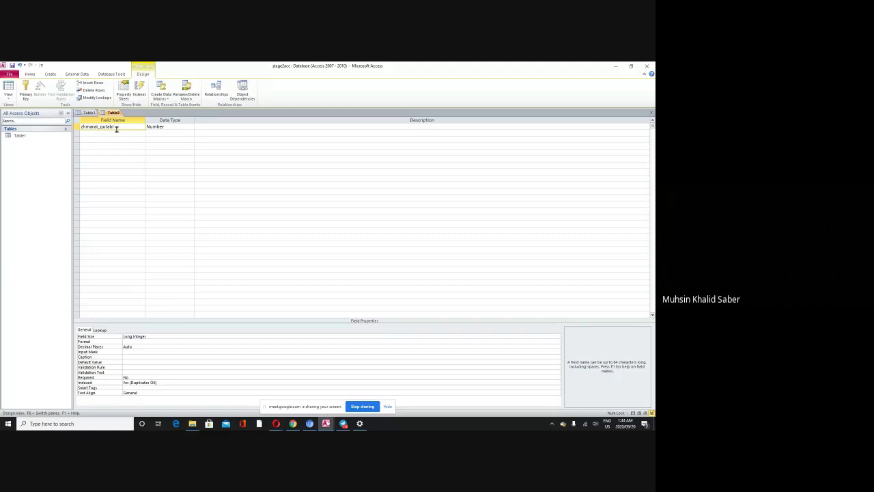
# Step: Switch zhmarai_qutaib back to Text briefly, then settle on Number
pyautogui.click(190, 127)
pyautogui.click(191, 127)
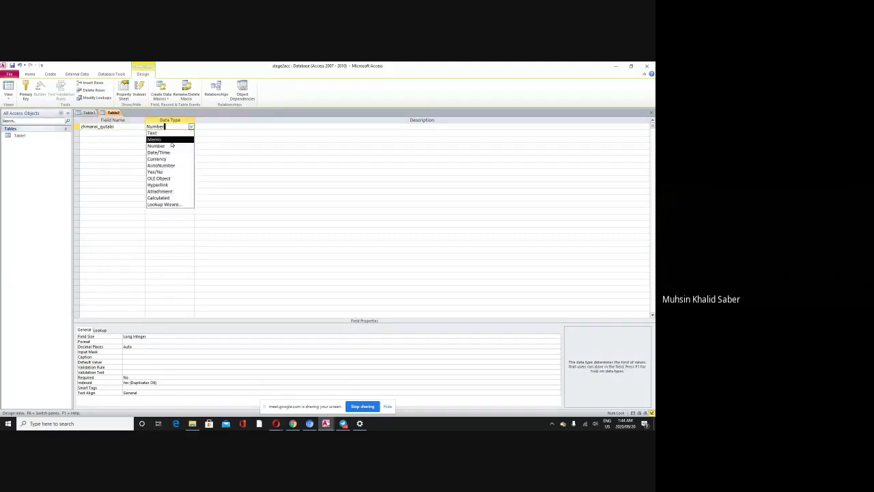
pyautogui.click(165, 134)
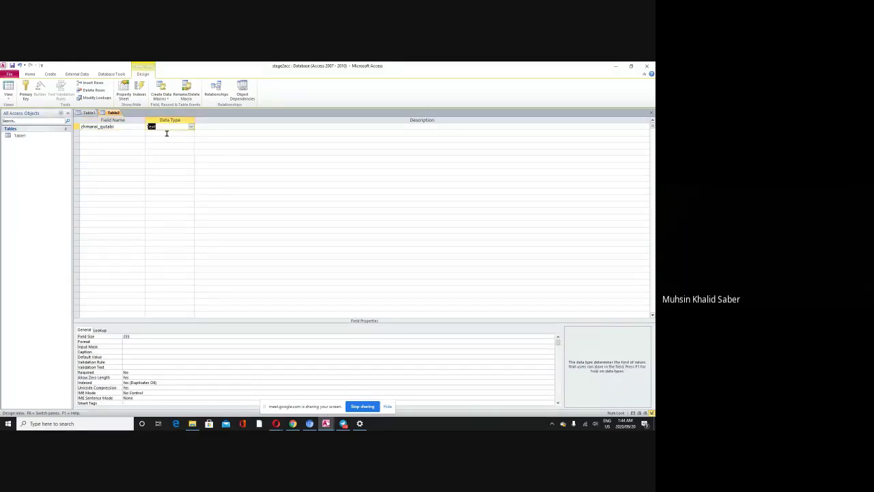
pyautogui.click(116, 127)
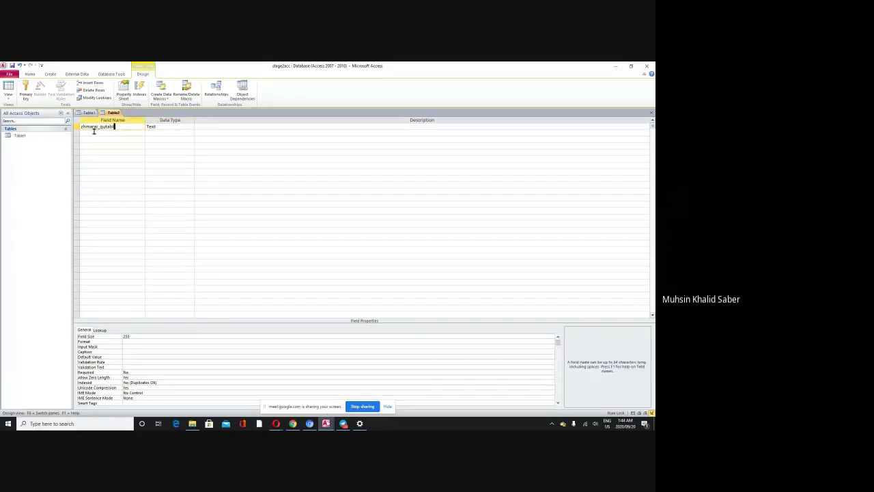
pyautogui.click(154, 127)
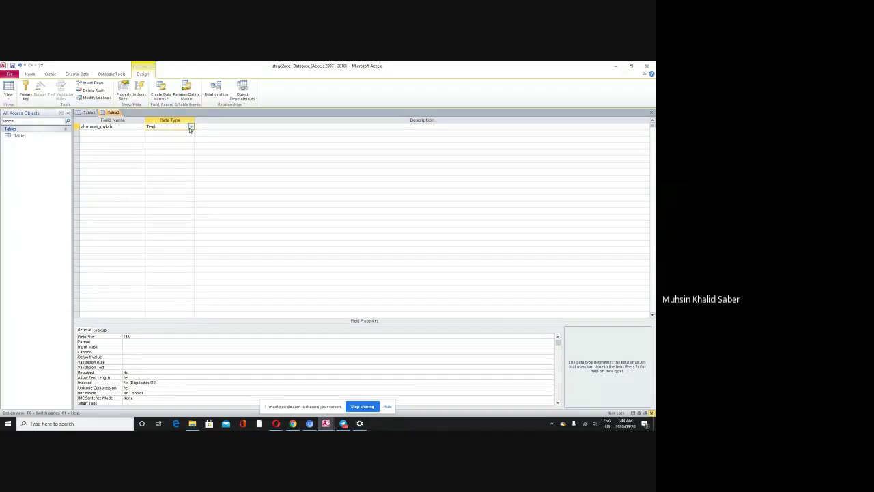
pyautogui.click(191, 127)
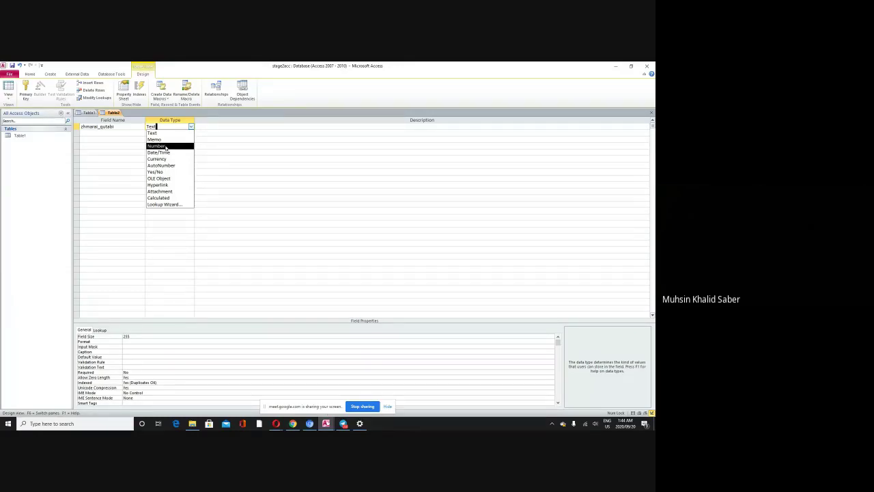
pyautogui.click(166, 147)
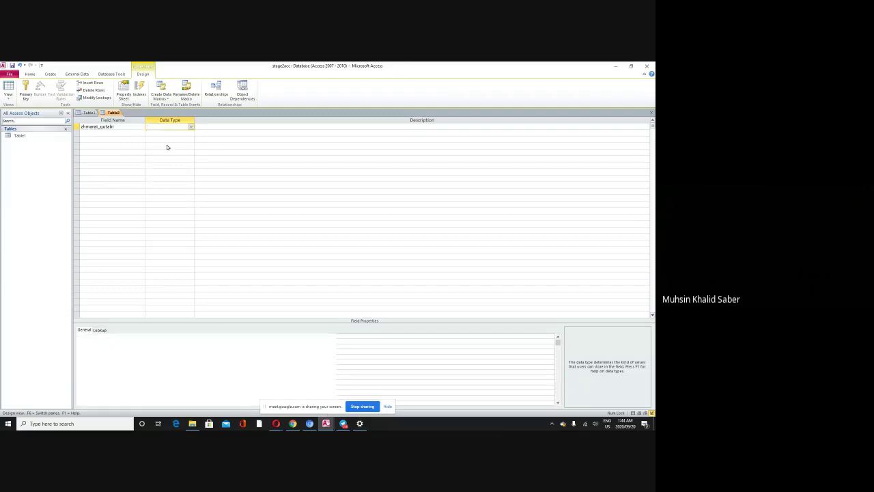
pyautogui.click(104, 133)
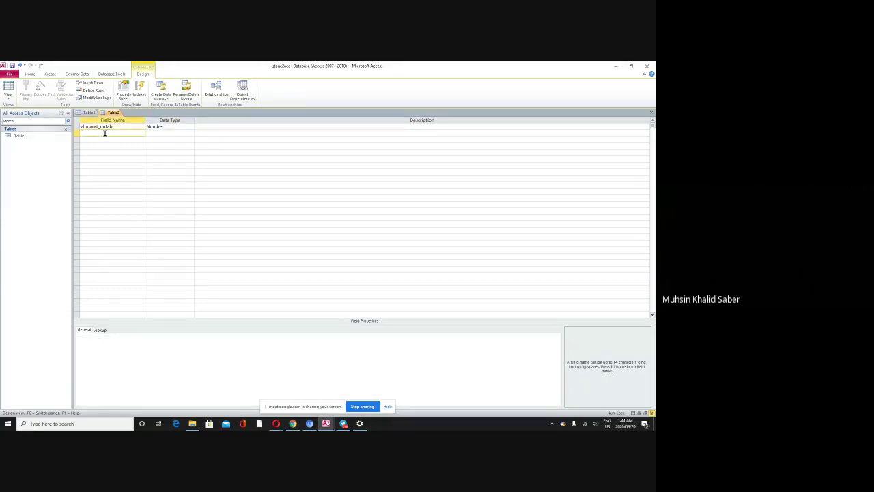
# Step: Add a second field, nawi_yakam, keeping its data type as Text
pyautogui.write('nawi_yakam')
pyautogui.click(158, 133)
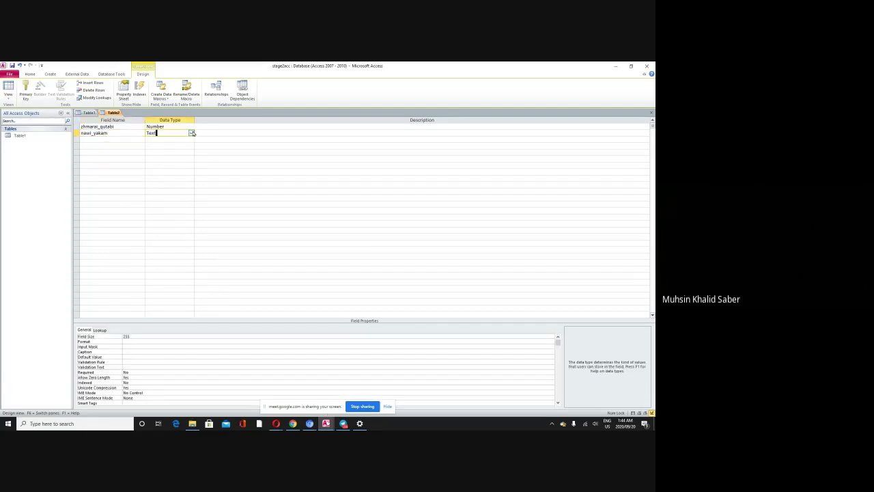
pyautogui.click(192, 133)
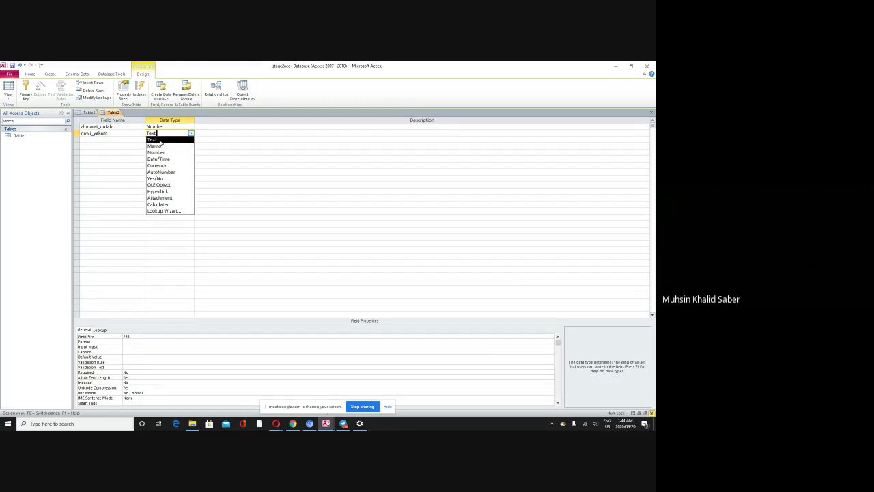
pyautogui.click(159, 140)
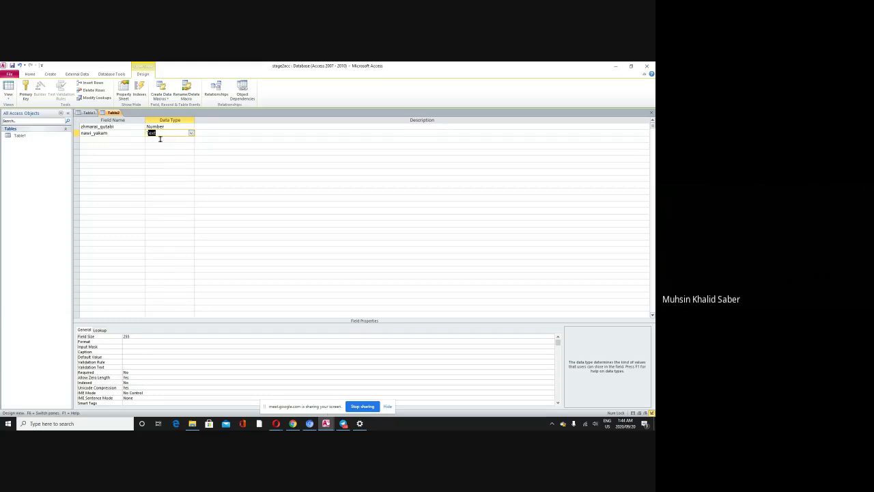
pyautogui.click(92, 141)
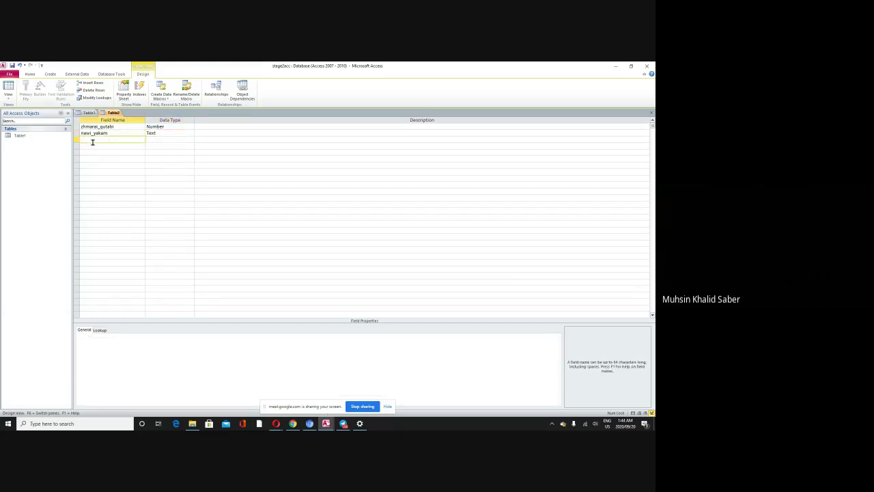
# Step: Add a third field, nawi_dwam, trying Memo before returning it to Text
pyautogui.write('nawi_dwam')
pyautogui.click(168, 139)
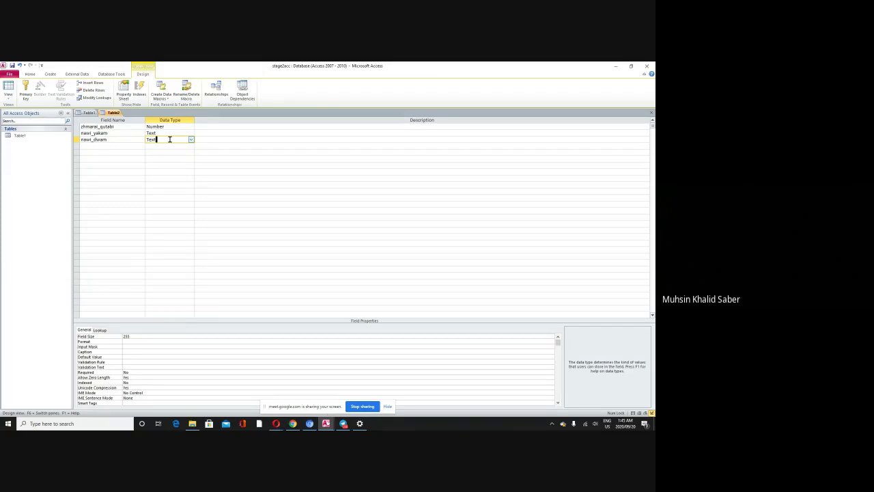
pyautogui.click(191, 139)
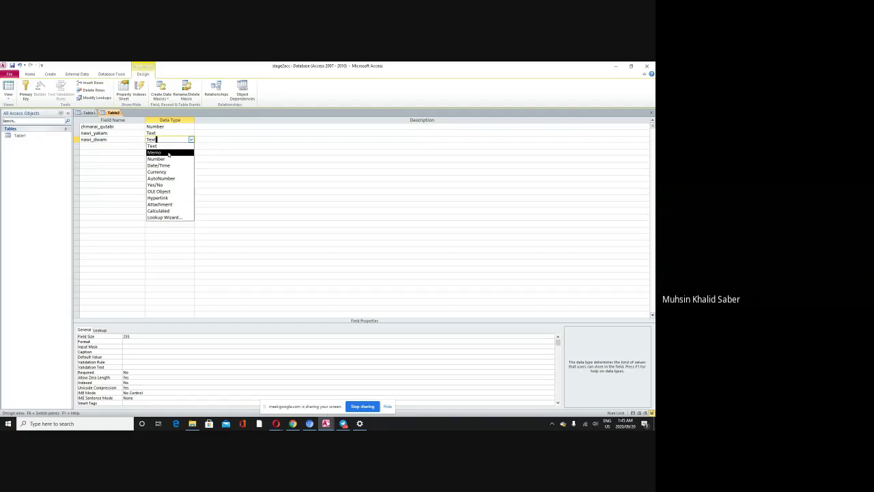
pyautogui.click(169, 153)
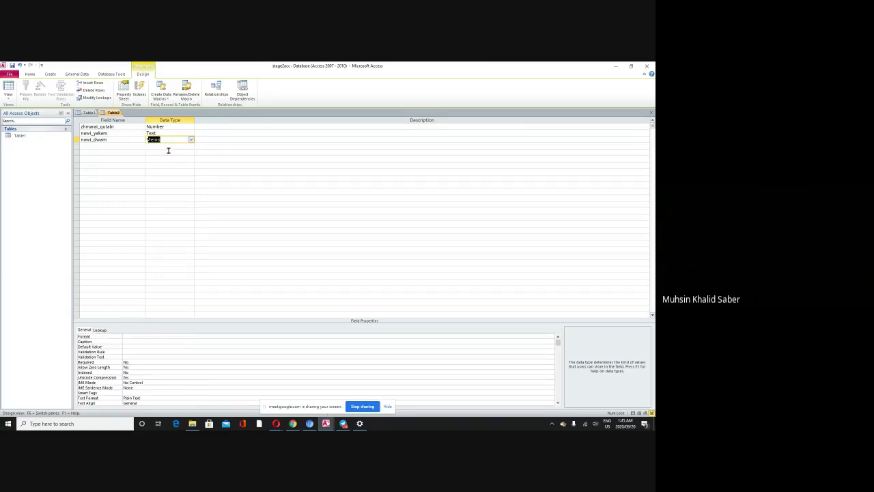
pyautogui.click(192, 140)
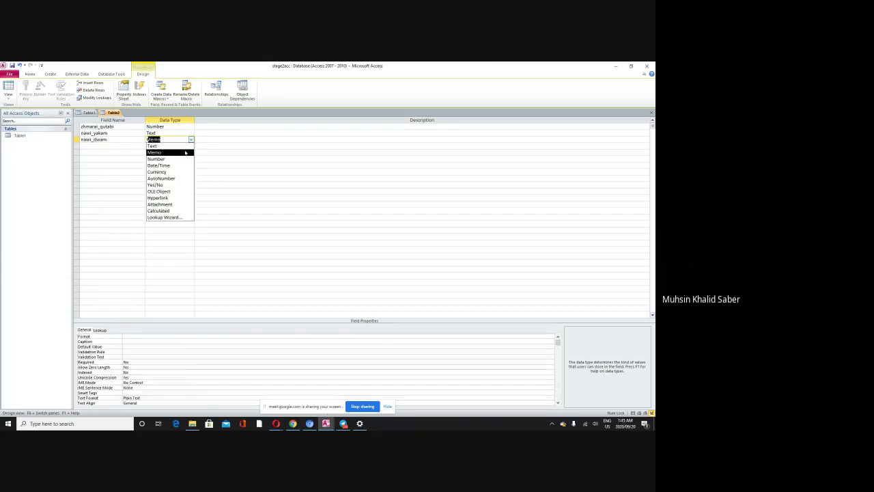
pyautogui.click(181, 146)
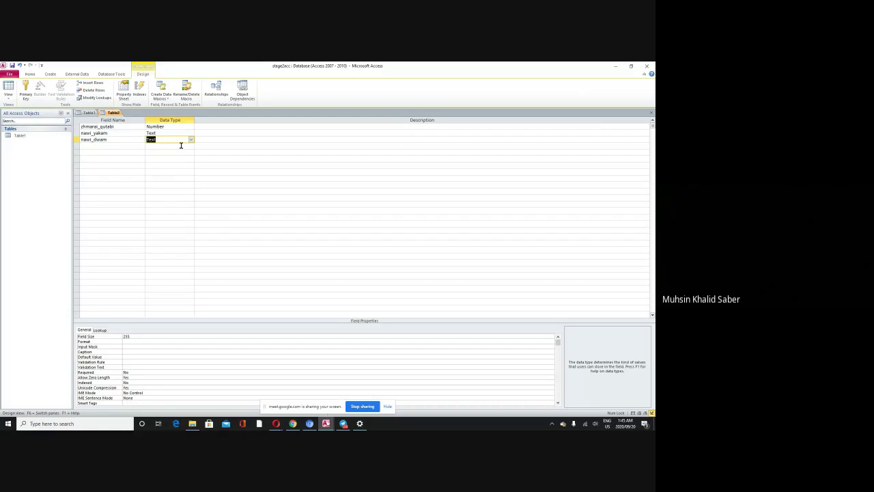
pyautogui.click(111, 147)
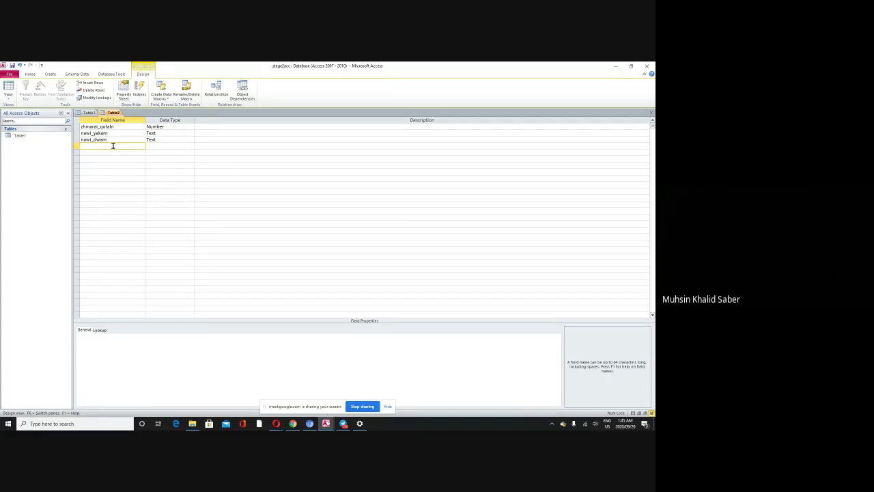
# Step: Name the fourth field shwin_danishtin and leave its data type as Text
pyautogui.write('hwin_danishtin')
pyautogui.click(153, 145)
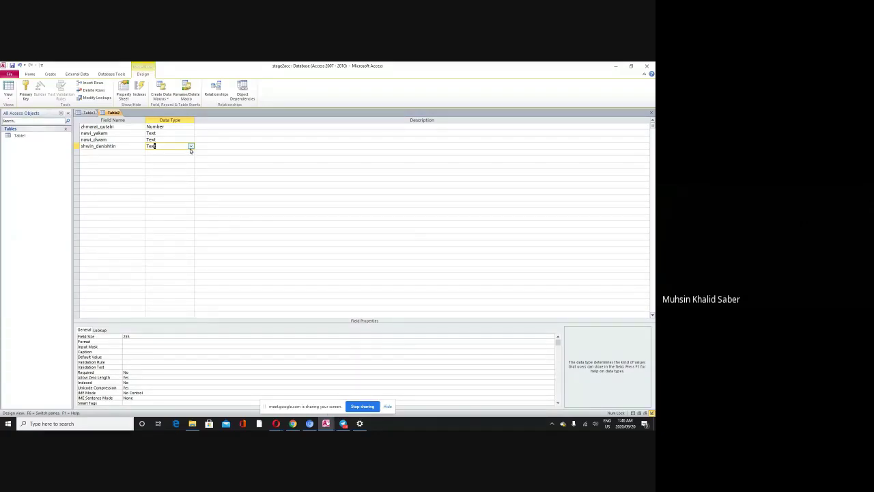
pyautogui.click(191, 147)
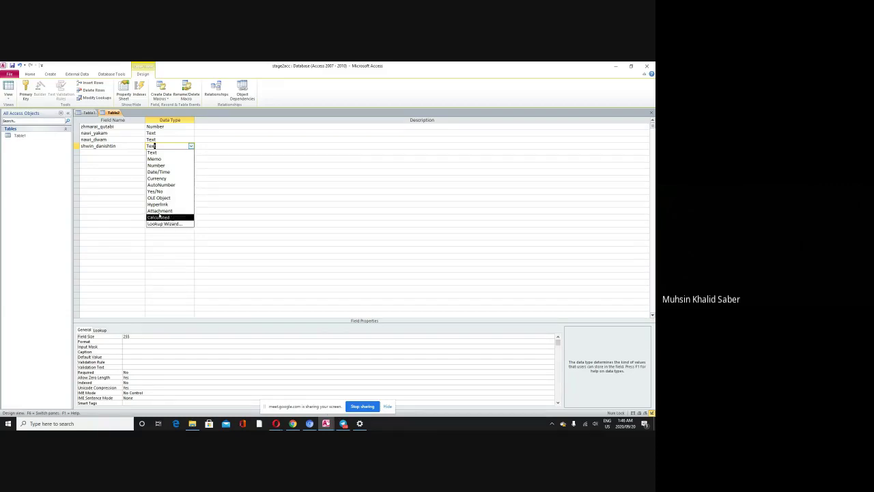
pyautogui.click(114, 153)
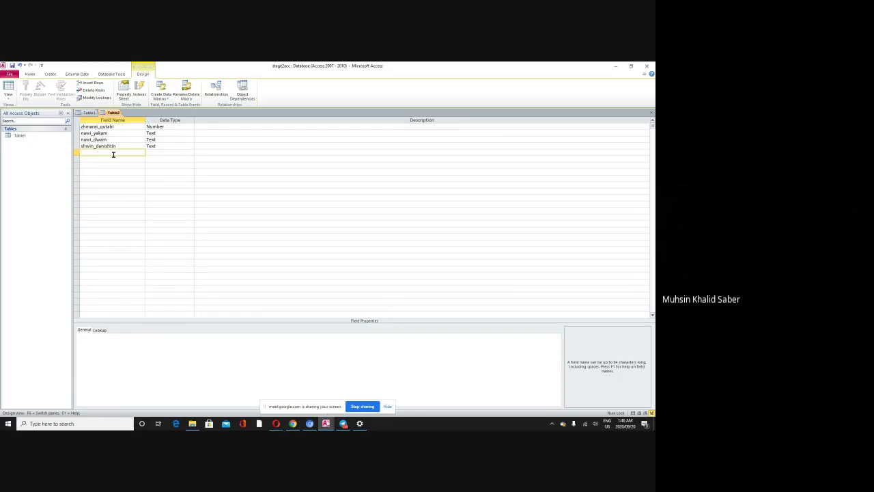
# Step: Name the fifth field zhamri_talafon and set its data type to Number
pyautogui.write('phi')
pyautogui.write('n')
pyautogui.write('e')
pyautogui.press('BackSpace')
pyautogui.press('BackSpace')
pyautogui.press('BackSpace')
pyautogui.press('BackSpace')
pyautogui.press('BackSpace')
pyautogui.write('zhamri_telafon')
pyautogui.click(153, 153)
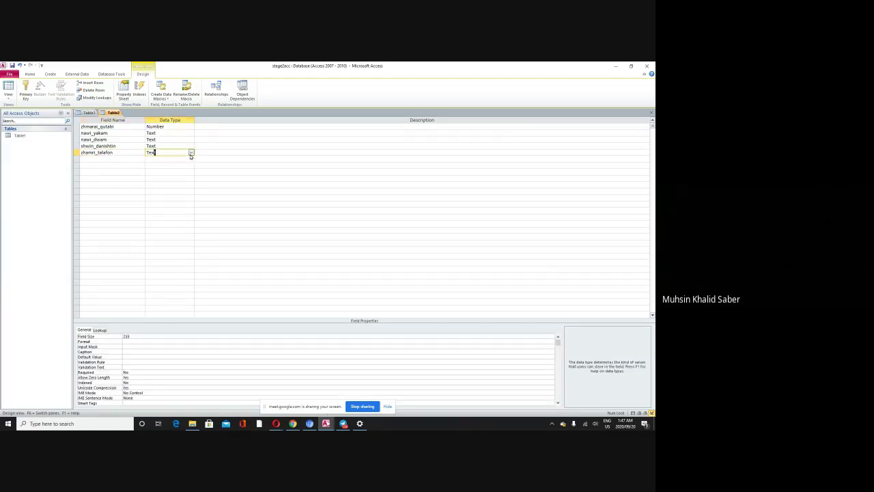
pyautogui.click(190, 153)
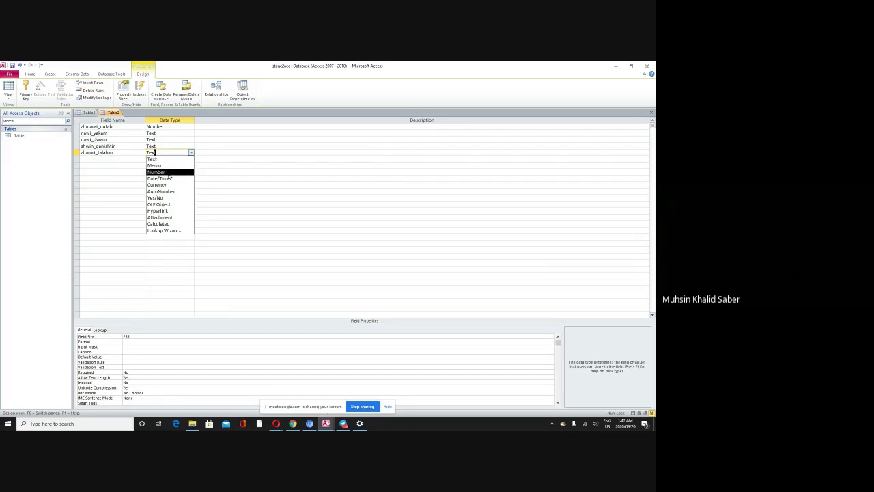
pyautogui.click(169, 173)
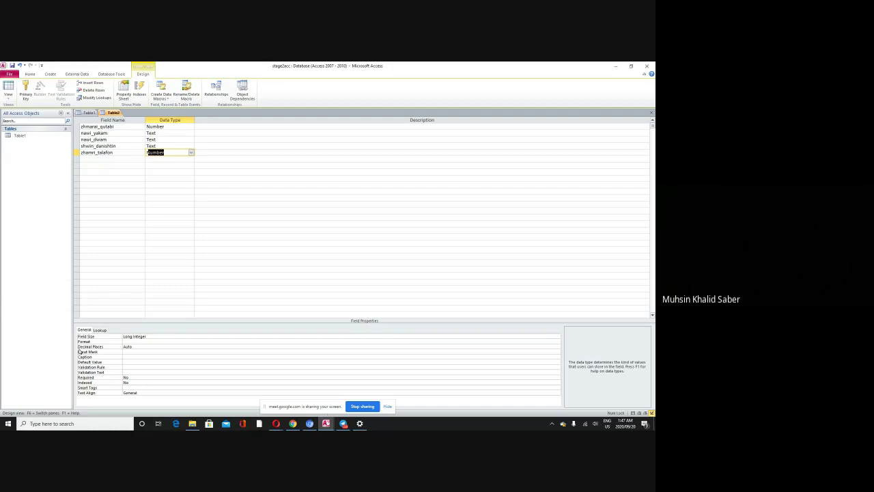
pyautogui.click(144, 336)
pyautogui.click(557, 337)
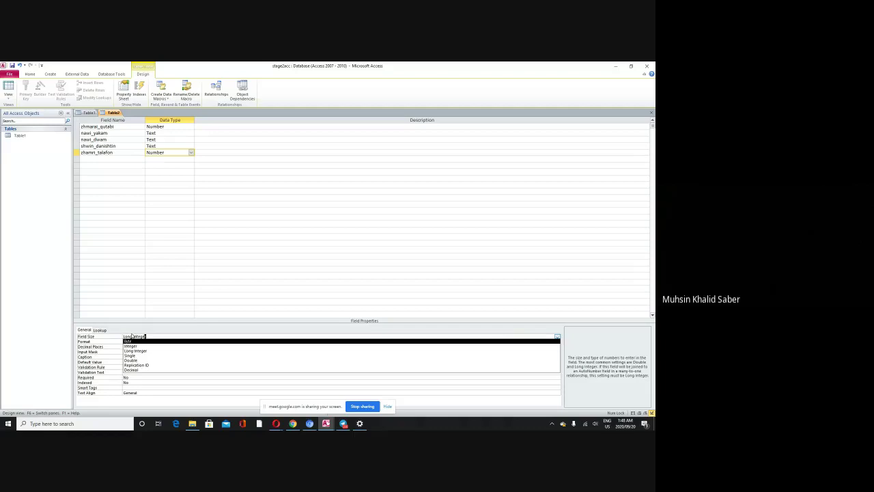
pyautogui.click(136, 294)
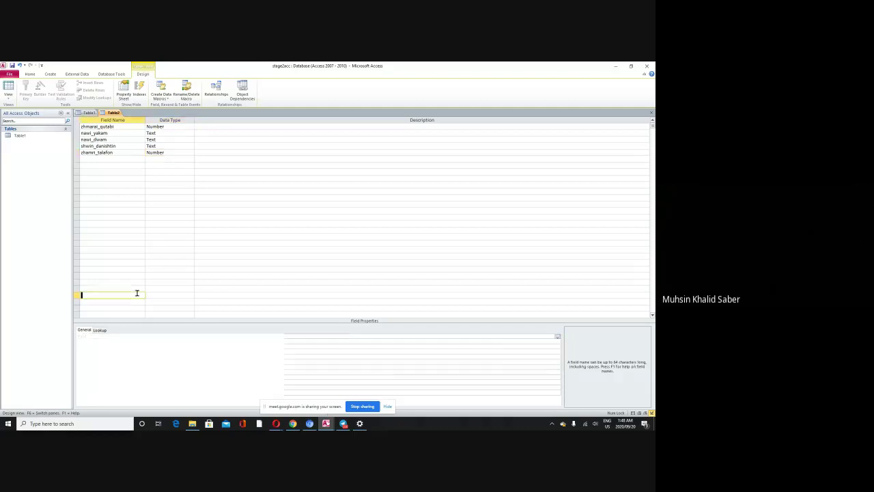
pyautogui.click(117, 153)
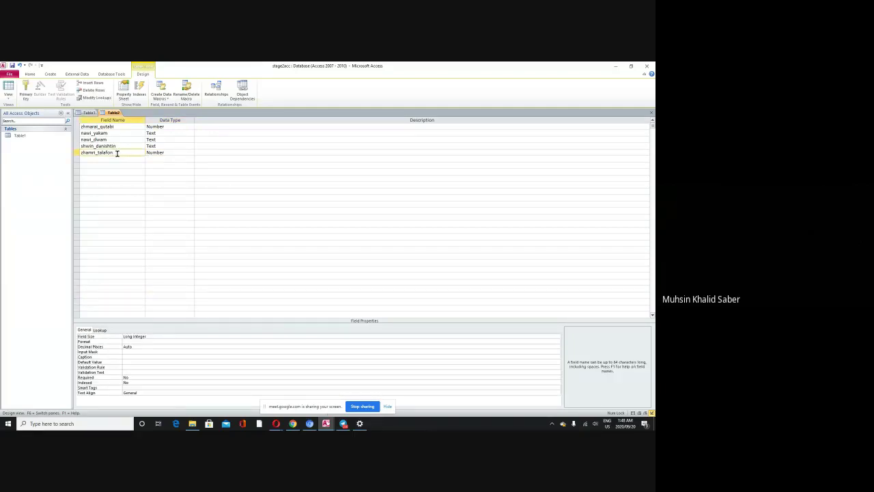
pyautogui.click(108, 159)
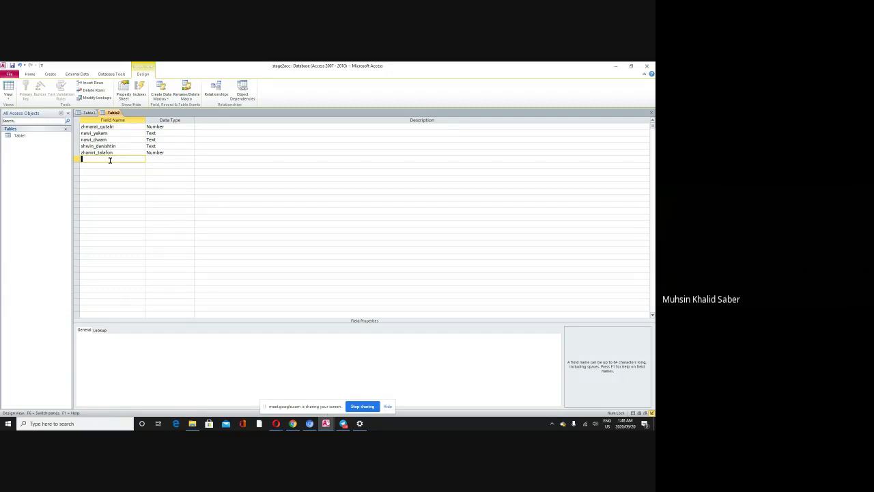
# Step: Enter wazifi as the sixth field name, correcting typos, and keep it as Text
pyautogui.write('wazif')
pyautogui.click(156, 158)
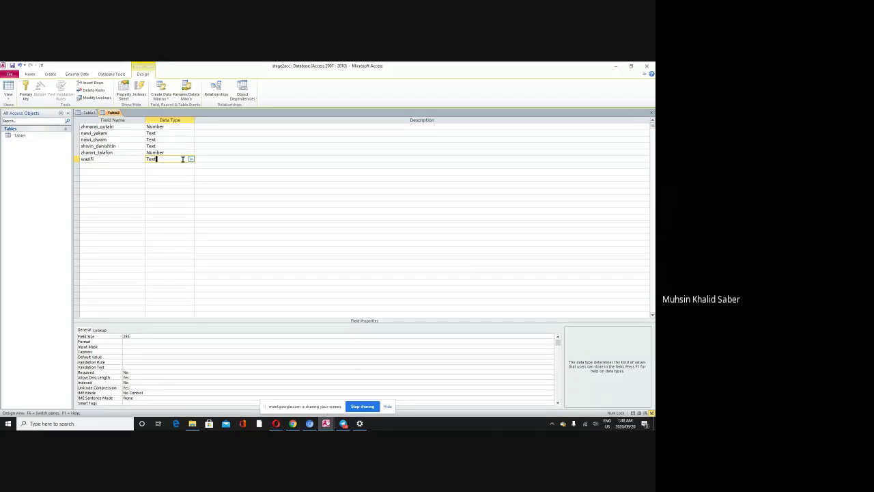
pyautogui.click(191, 160)
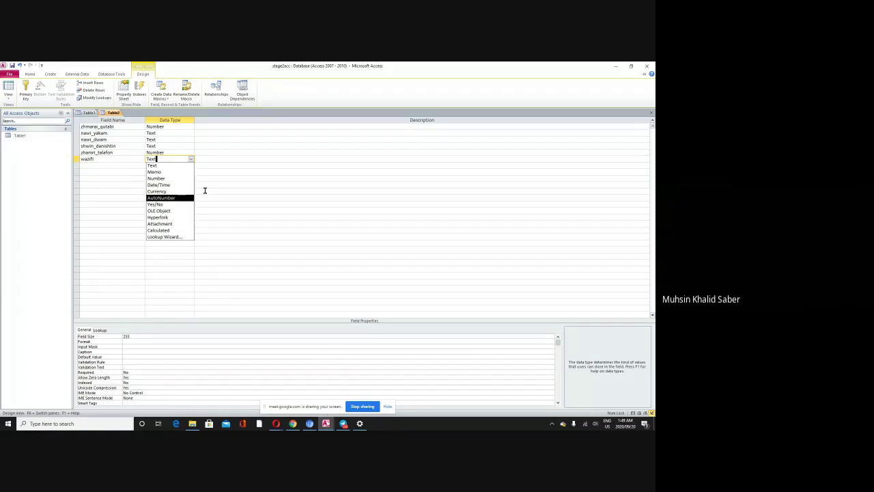
pyautogui.click(108, 165)
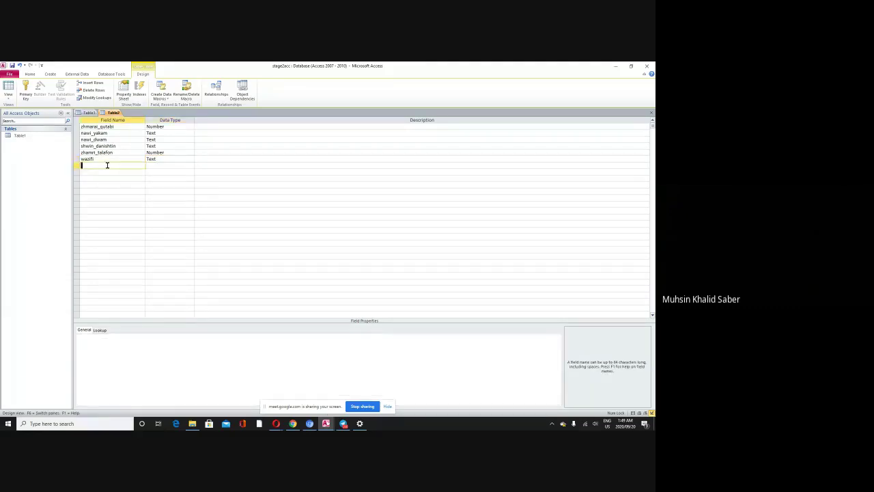
pyautogui.click(157, 160)
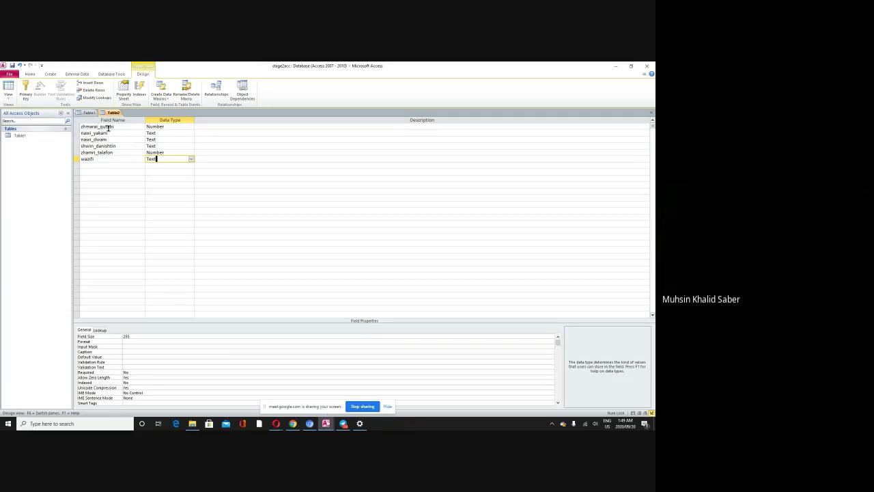
# Step: Add ragaz in the next empty row with the Text data type
pyautogui.click(97, 166)
pyautogui.write('ra')
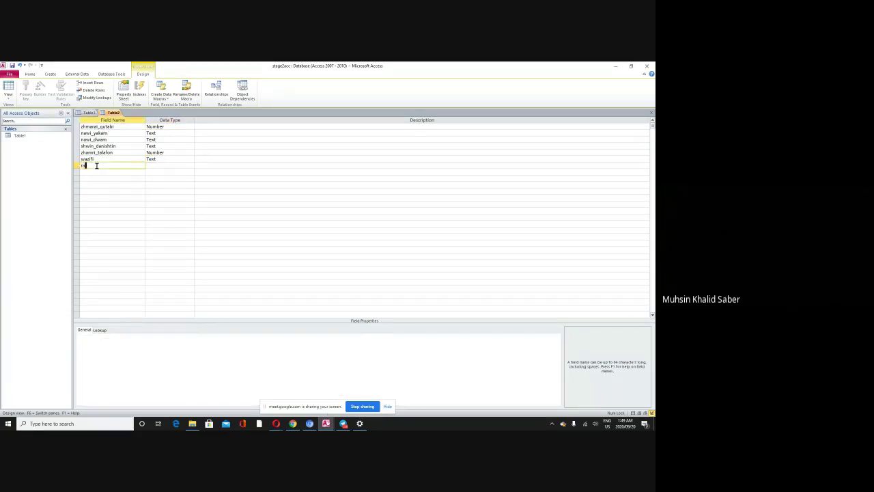
pyautogui.write('gaz')
pyautogui.click(161, 165)
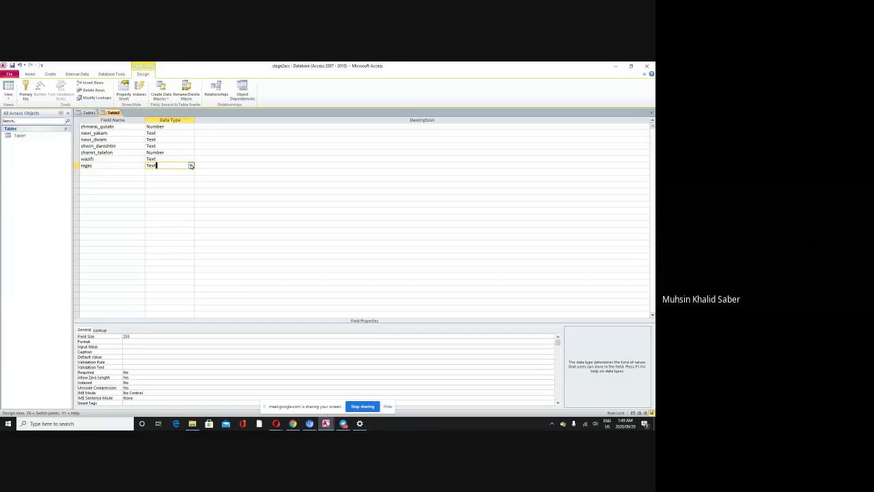
pyautogui.click(191, 166)
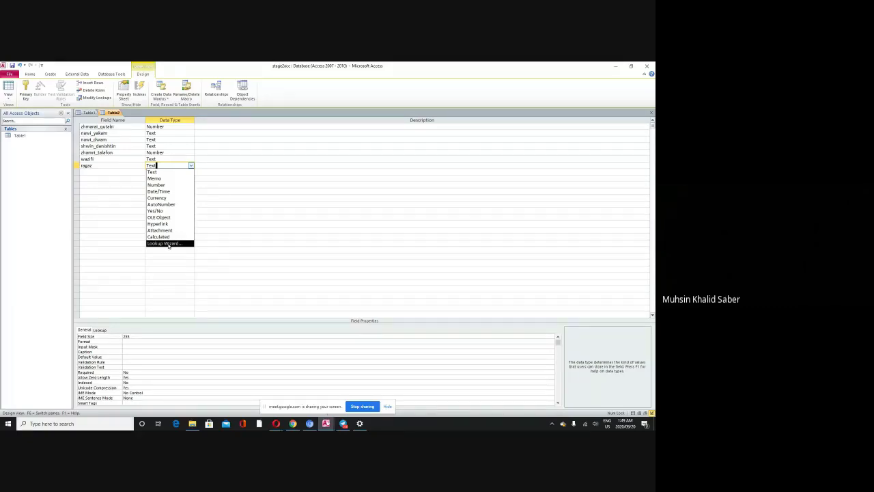
pyautogui.click(112, 171)
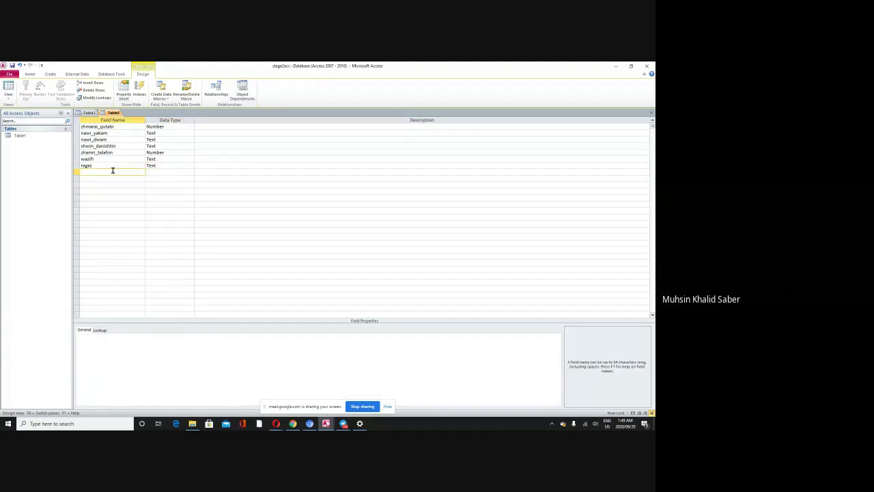
# Step: Name the eighth field rozhi_ladik_bun, fixing the underscore, and make it Date/Time
pyautogui.write('rozhi_ladaikbun')
pyautogui.press('BackSpace')
pyautogui.press('BackSpace')
pyautogui.press('BackSpace')
pyautogui.press('BackSpace')
pyautogui.write('bun')
pyautogui.press('Tab')
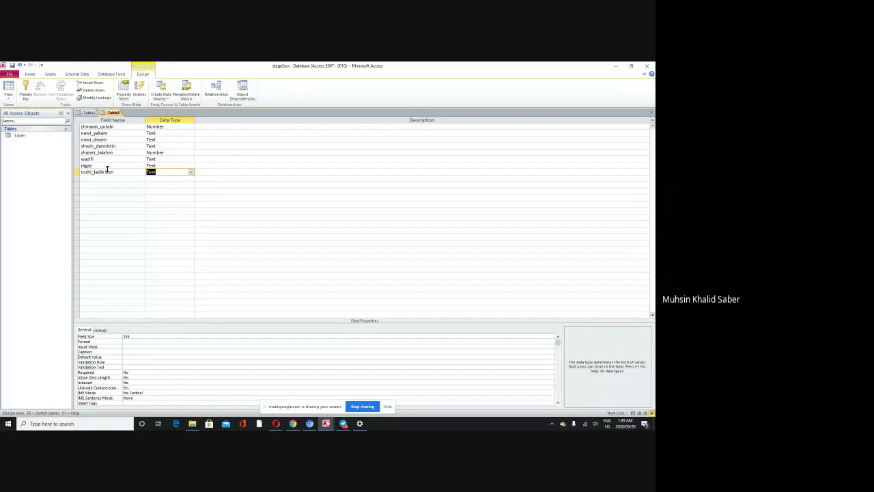
pyautogui.click(106, 171)
pyautogui.press('BackSpace')
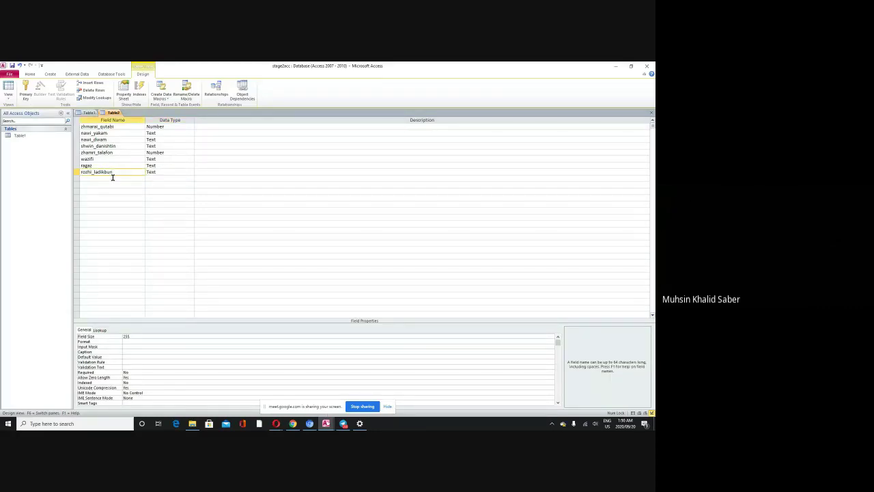
pyautogui.write('_')
pyautogui.click(164, 172)
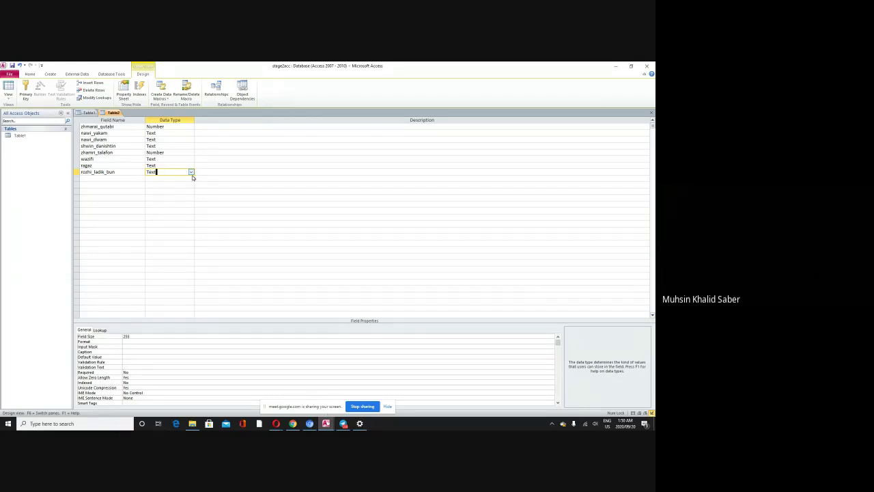
pyautogui.click(191, 172)
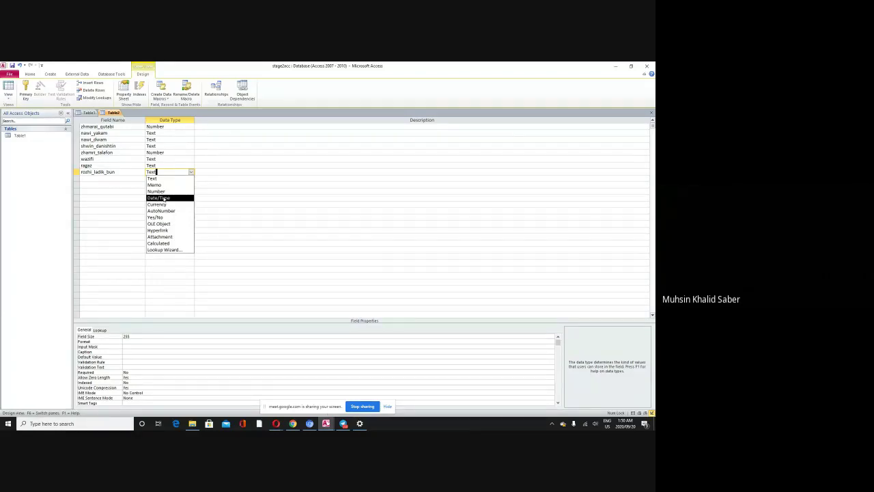
pyautogui.click(164, 198)
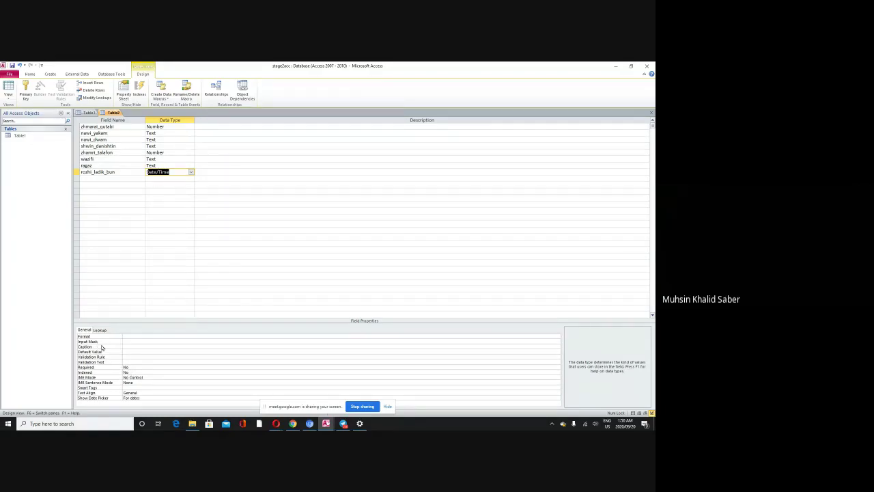
pyautogui.click(127, 336)
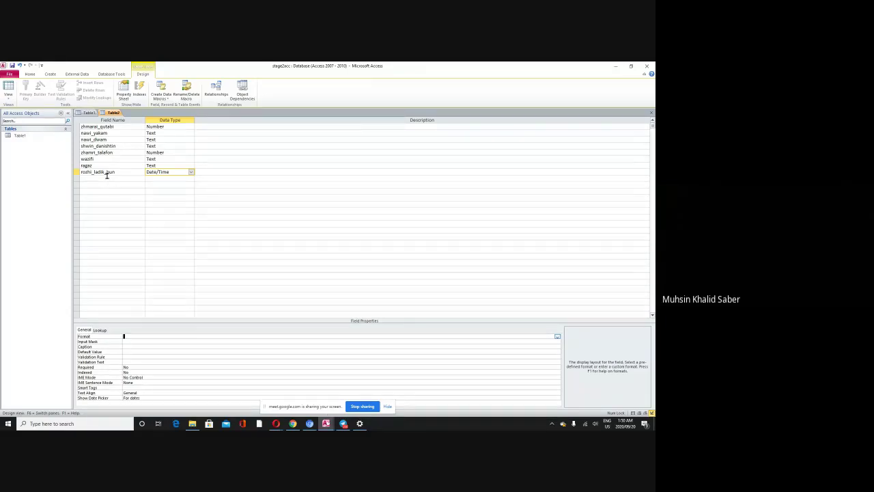
pyautogui.click(107, 178)
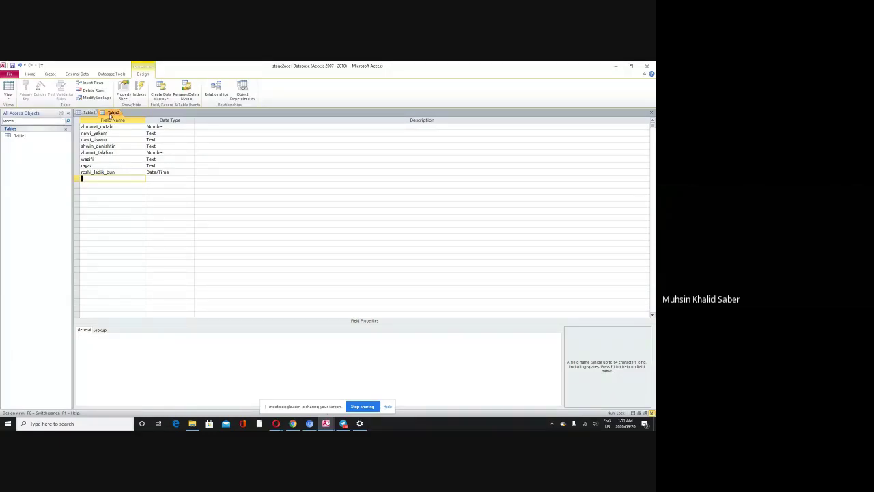
# Step: Switch from Table1 back to Table2, then close the Table2 design to trigger the save prompt
pyautogui.click(86, 112)
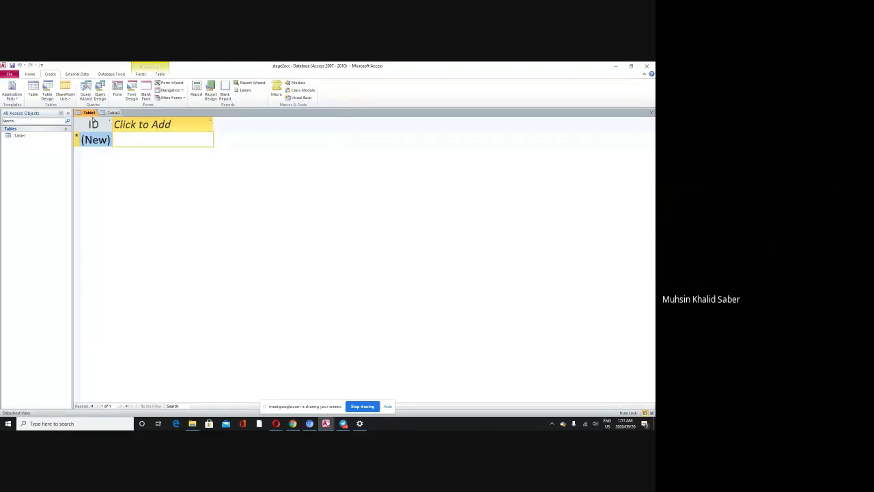
pyautogui.click(108, 113)
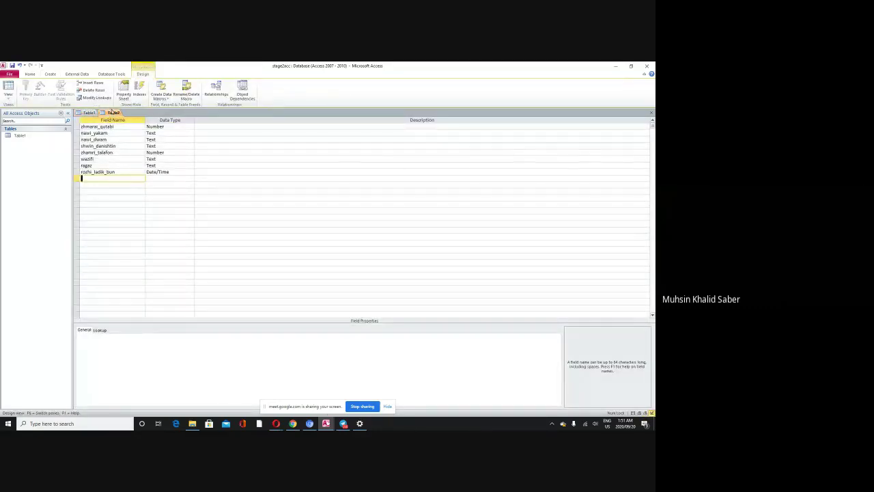
pyautogui.rightClick(114, 114)
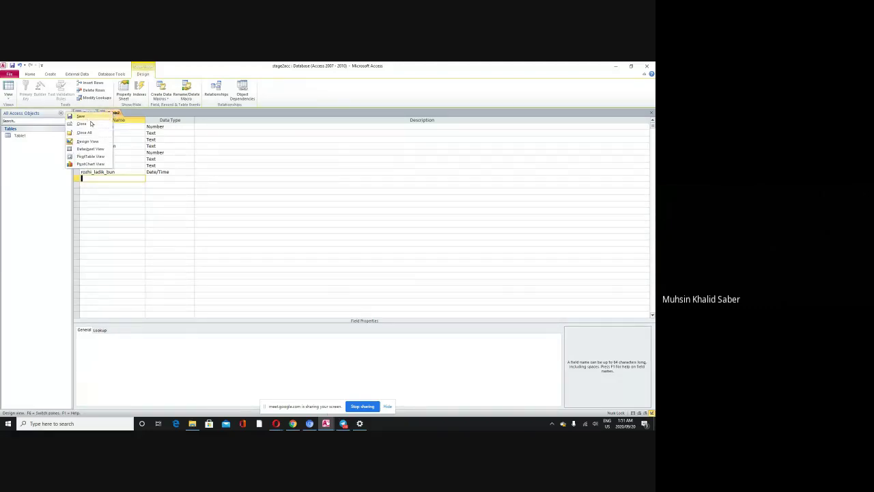
pyautogui.click(652, 113)
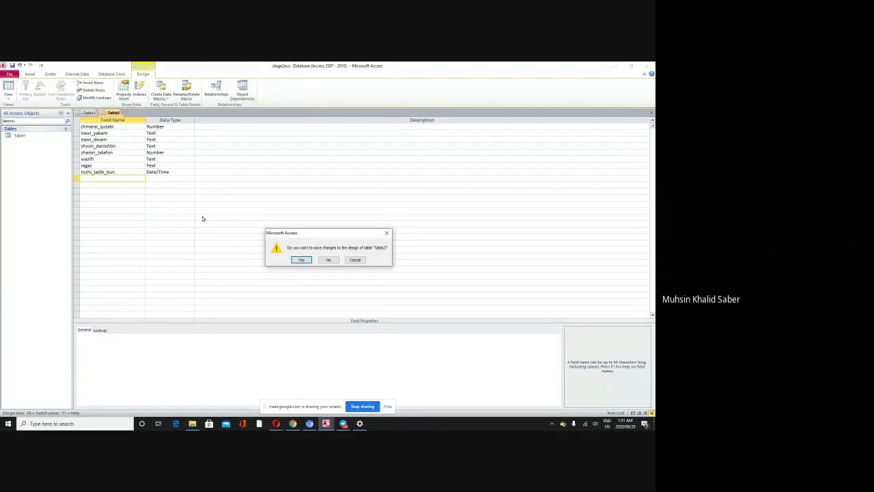
# Step: Save the Table2 design as zanyari and let Access add a primary key
pyautogui.click(297, 262)
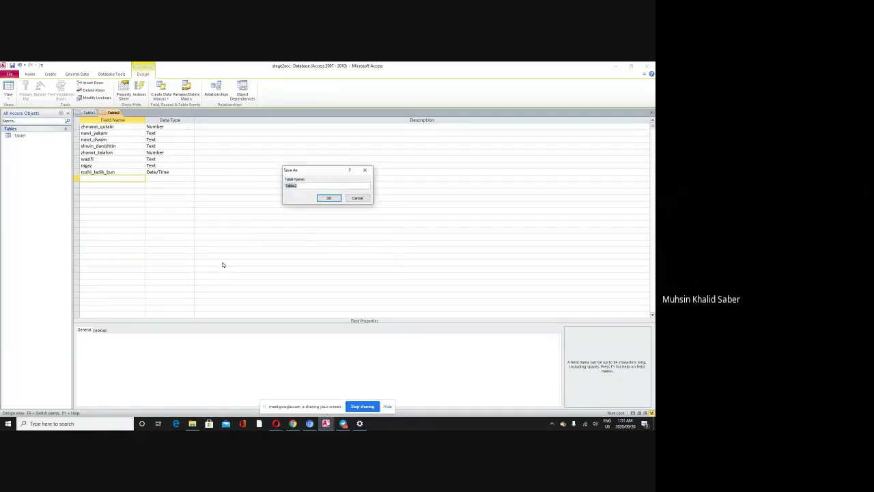
pyautogui.moveTo(306, 172); pyautogui.dragTo(242, 137)
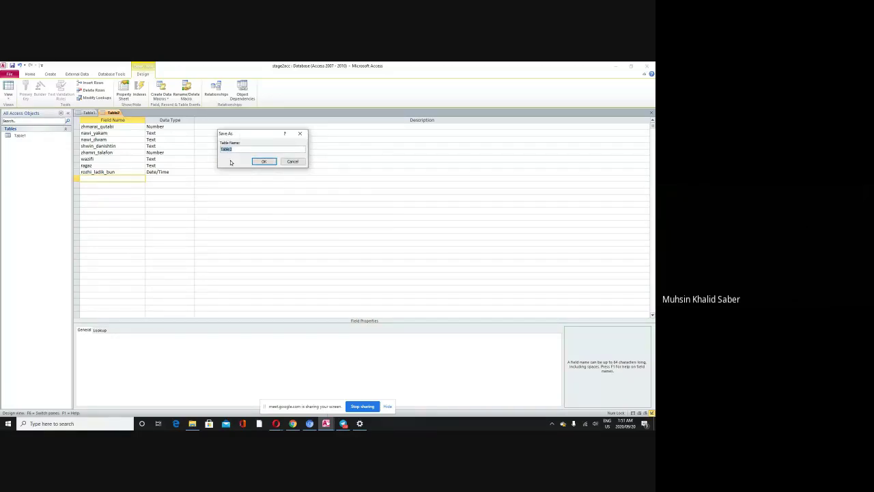
pyautogui.press('BackSpace')
pyautogui.write('inform')
pyautogui.press('BackSpace')
pyautogui.press('BackSpace')
pyautogui.press('BackSpace')
pyautogui.press('BackSpace')
pyautogui.press('BackSpace')
pyautogui.press('BackSpace')
pyautogui.write('in')
pyautogui.press('BackSpace')
pyautogui.press('BackSpace')
pyautogui.write('stuya')
pyautogui.click(263, 162)
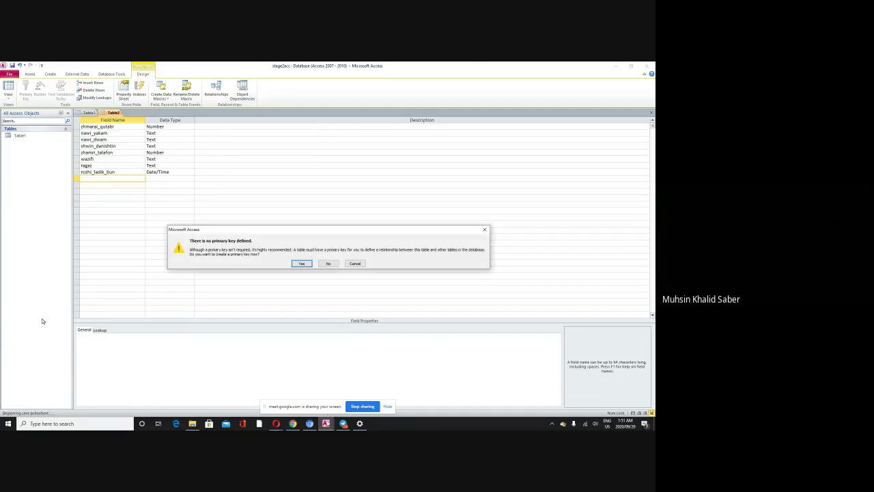
pyautogui.click(296, 266)
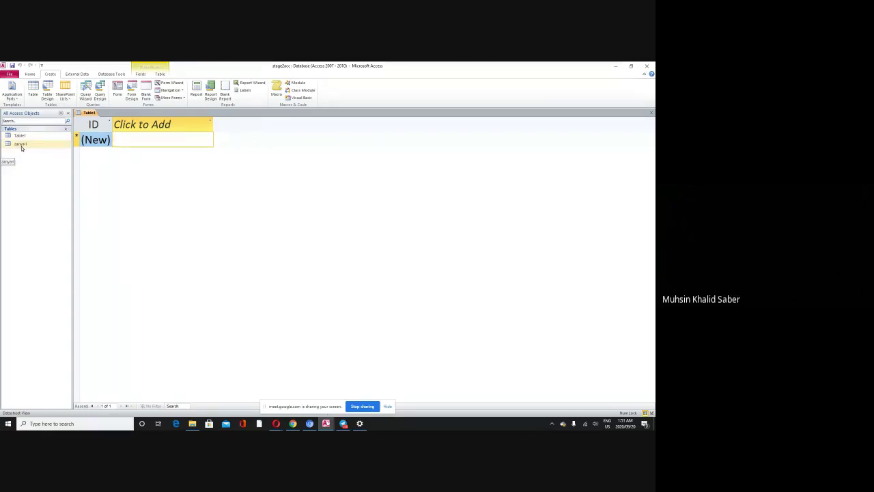
# Step: Close Table1 without saving and open the zanyari table's datasheet
pyautogui.rightClick(84, 114)
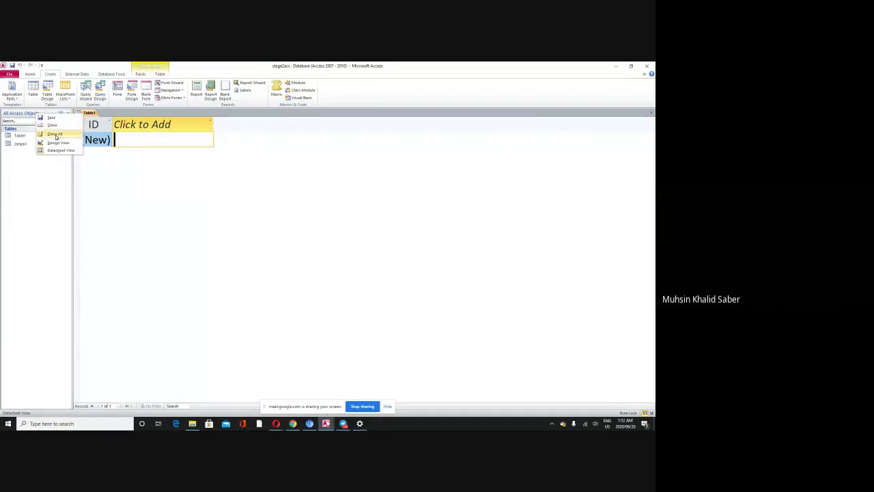
pyautogui.click(60, 135)
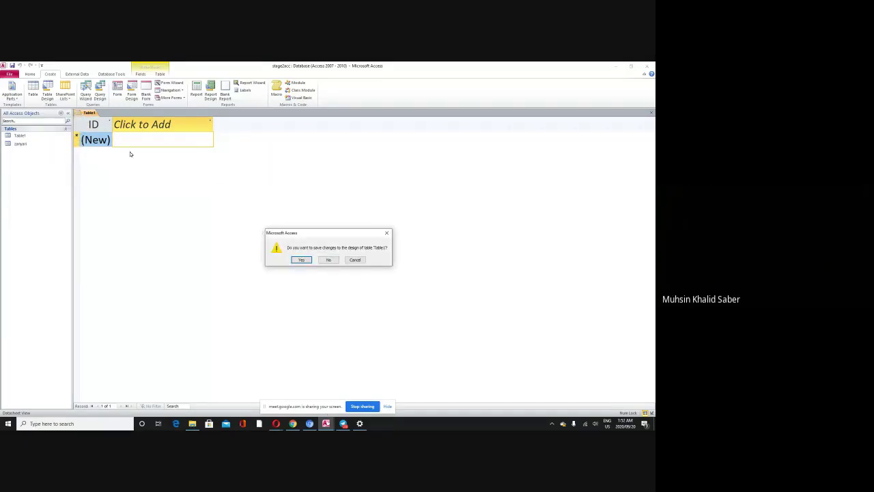
pyautogui.click(329, 261)
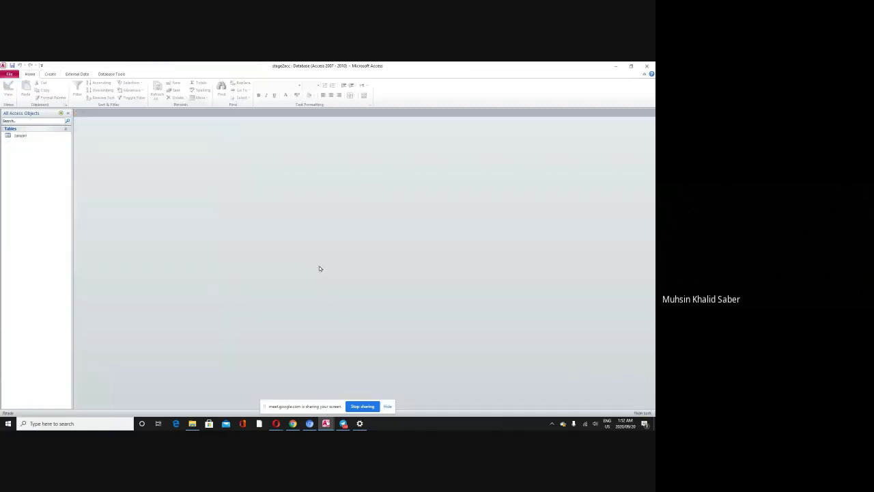
pyautogui.doubleClick(21, 136)
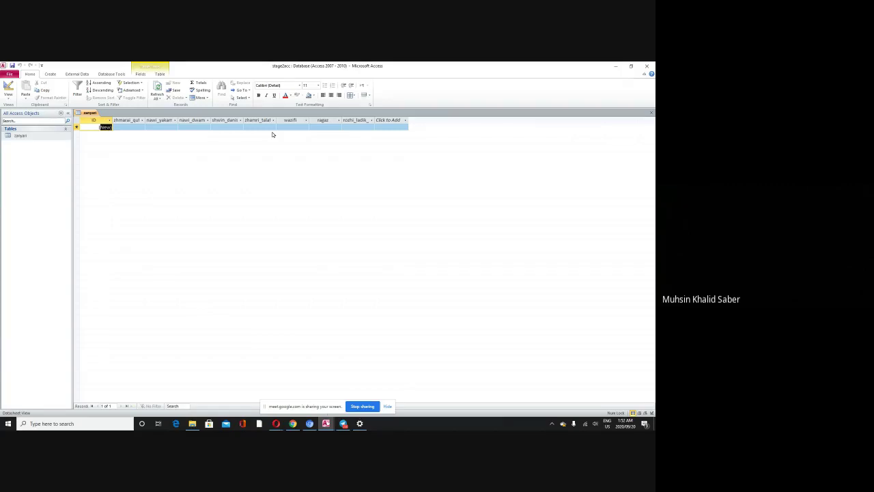
# Step: Switch the zanyari table into Design View
pyautogui.click(9, 97)
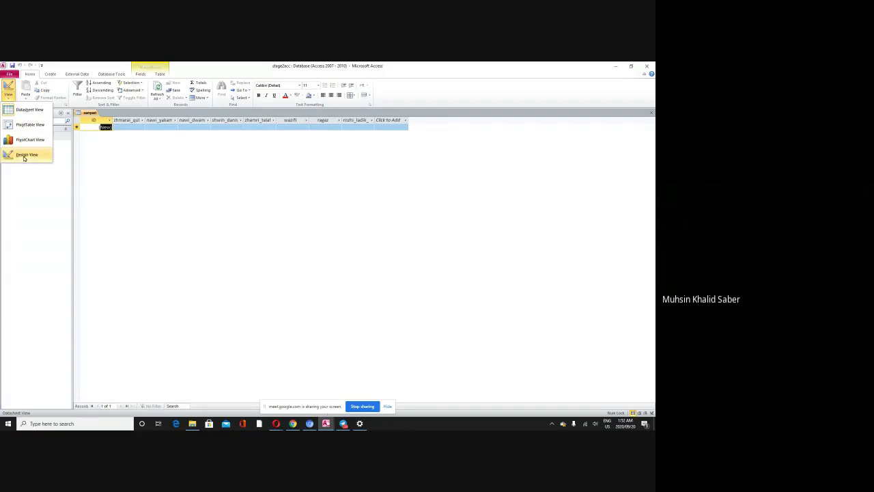
pyautogui.click(24, 156)
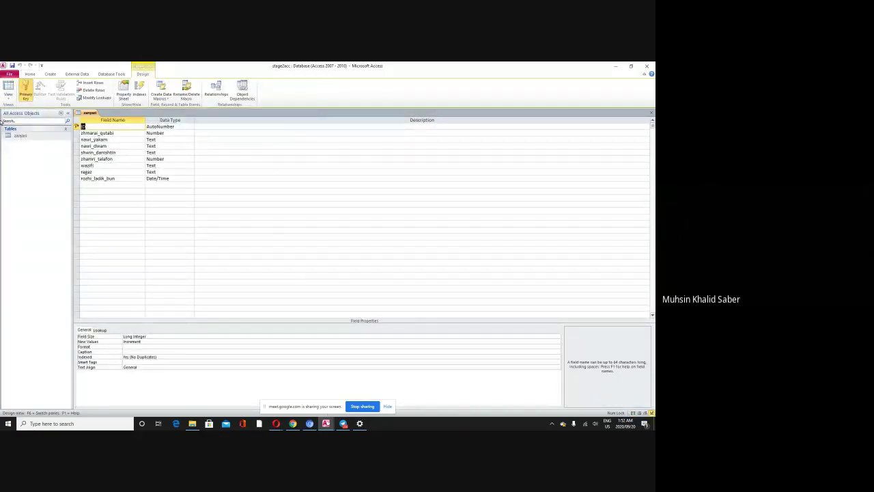
pyautogui.click(10, 88)
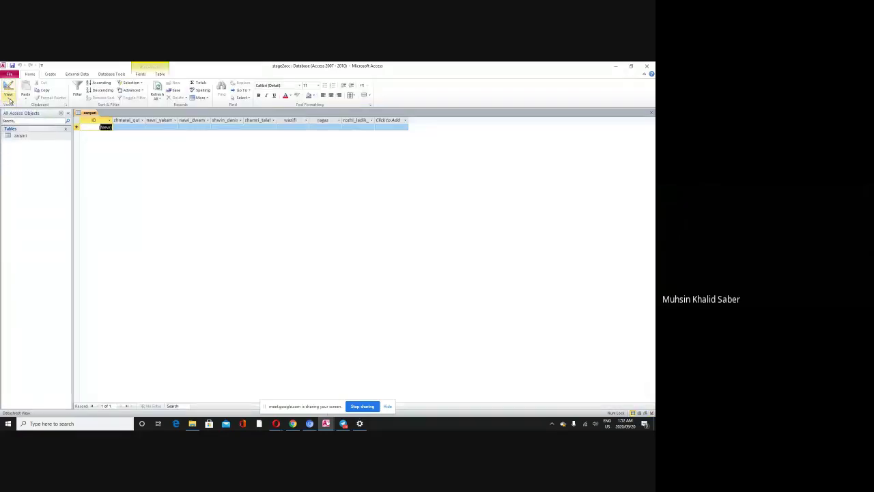
pyautogui.click(11, 99)
pyautogui.click(18, 157)
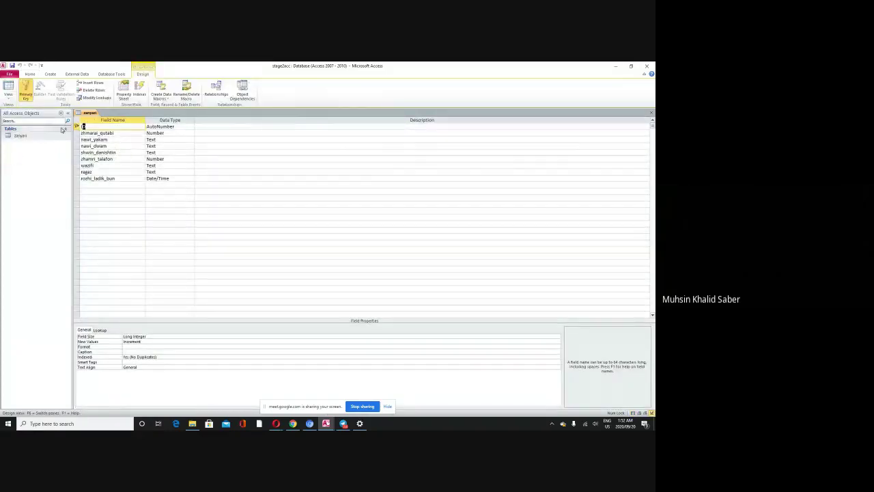
# Step: Remove the ID primary key, save the design and return to Datasheet View
pyautogui.click(25, 96)
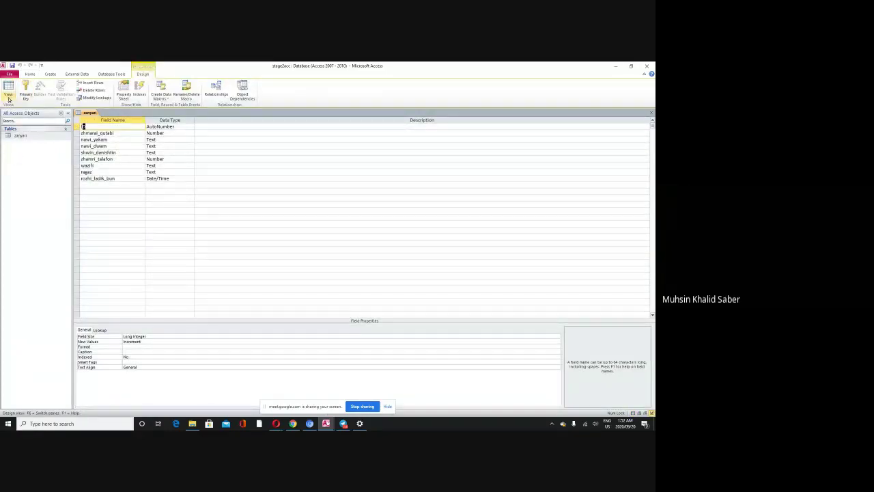
pyautogui.click(8, 90)
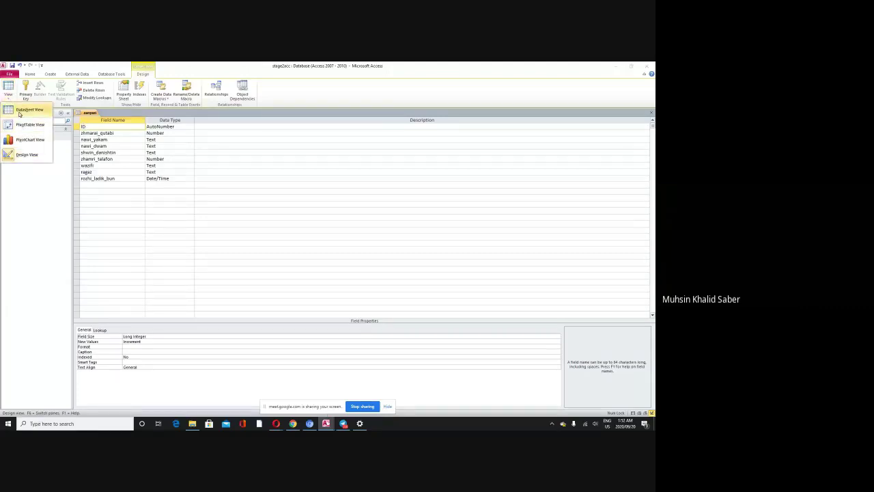
pyautogui.click(22, 109)
pyautogui.click(313, 262)
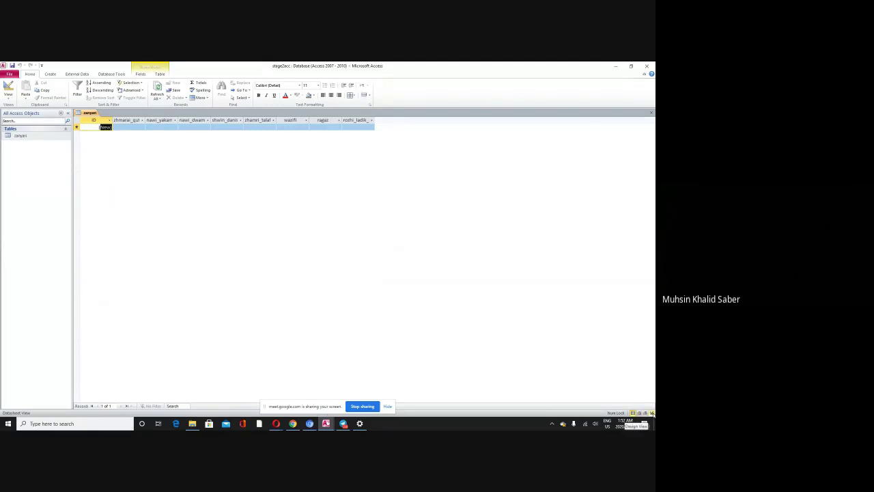
pyautogui.click(652, 412)
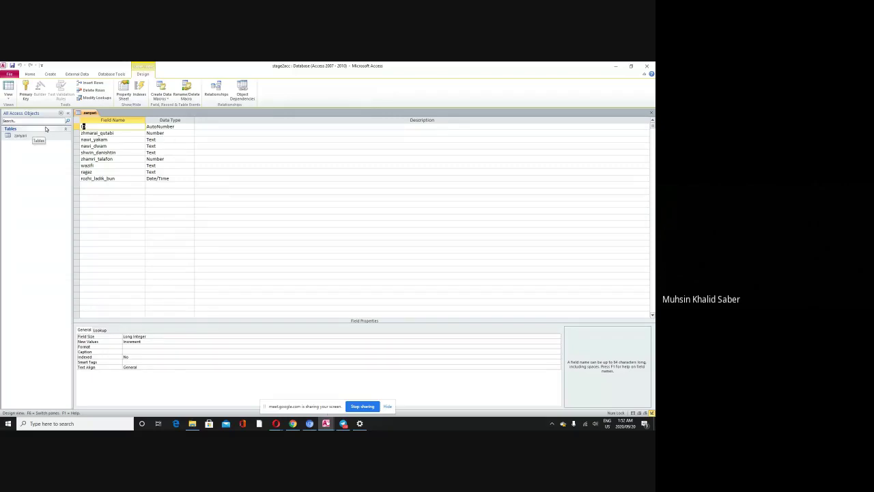
pyautogui.click(8, 89)
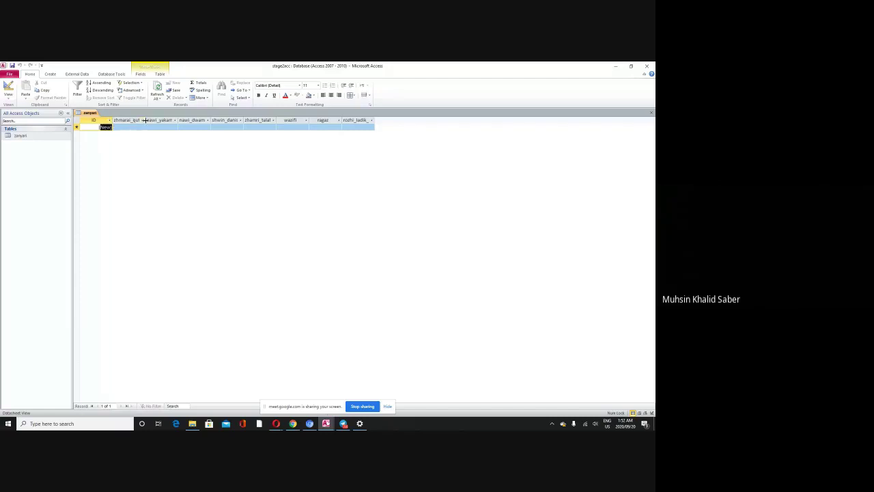
# Step: Widen the zhmarai_qutabi, nawi_yakam and nawi_dwam columns
pyautogui.moveTo(145, 120); pyautogui.dragTo(159, 120)
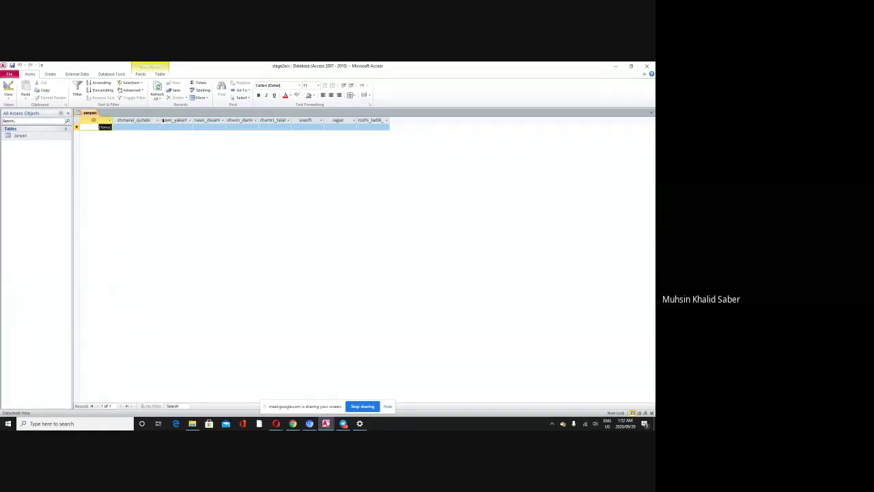
pyautogui.moveTo(192, 119); pyautogui.dragTo(211, 118)
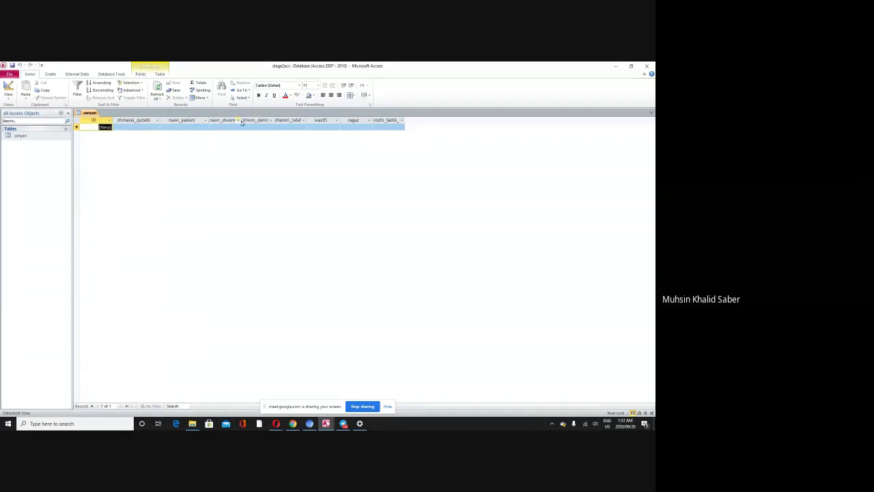
pyautogui.moveTo(243, 119); pyautogui.dragTo(399, 119)
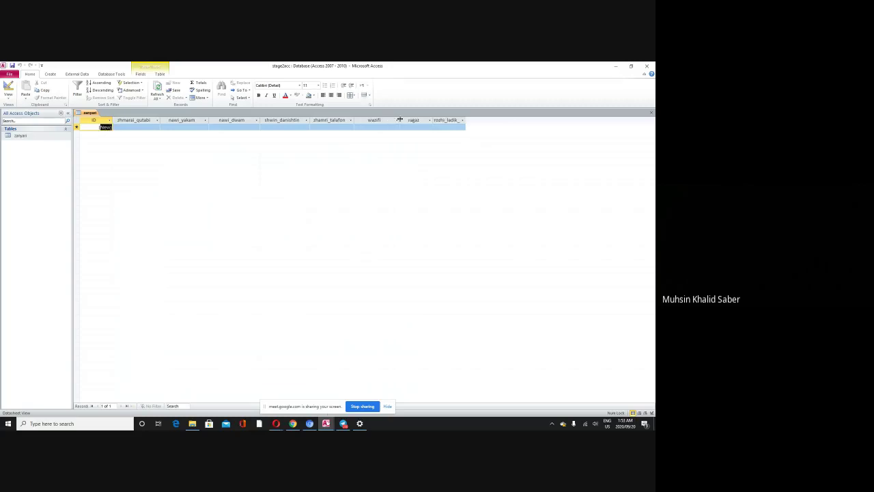
# Step: Widen rozhi_ladik_bun to show its full name and select the new record's ID cell
pyautogui.click(461, 120)
pyautogui.press('Escape')
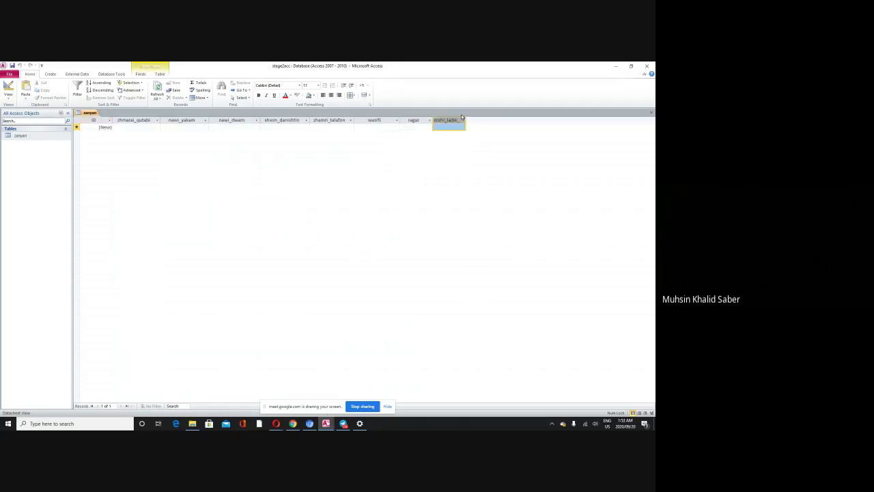
pyautogui.click(466, 120)
pyautogui.click(462, 120)
pyautogui.moveTo(466, 120); pyautogui.dragTo(488, 121)
pyautogui.click(104, 128)
pyautogui.click(104, 128)
pyautogui.click(125, 127)
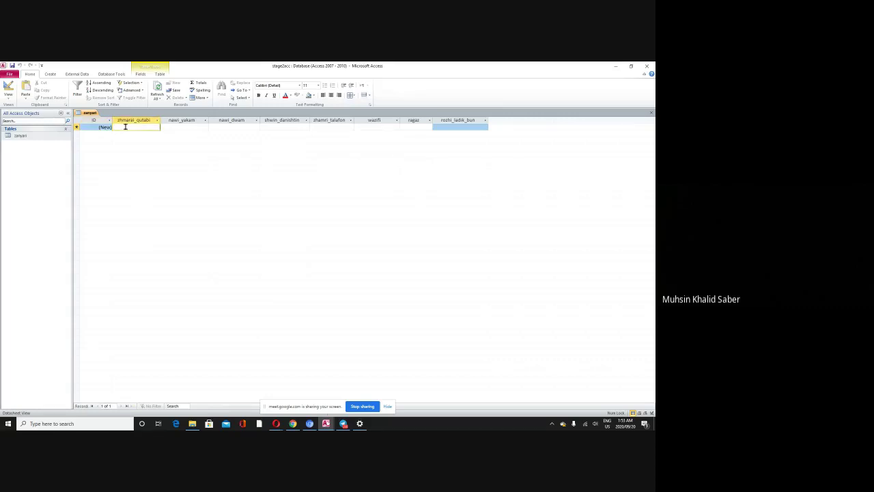
pyautogui.click(178, 127)
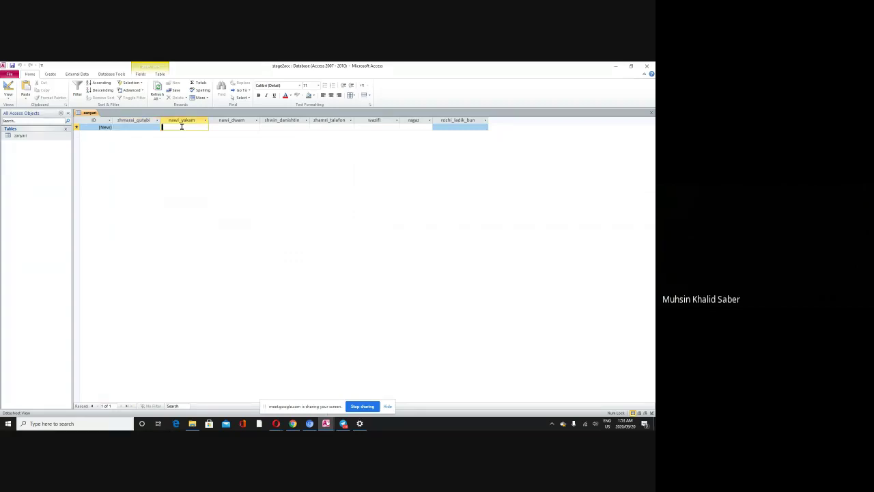
pyautogui.write('shaw')
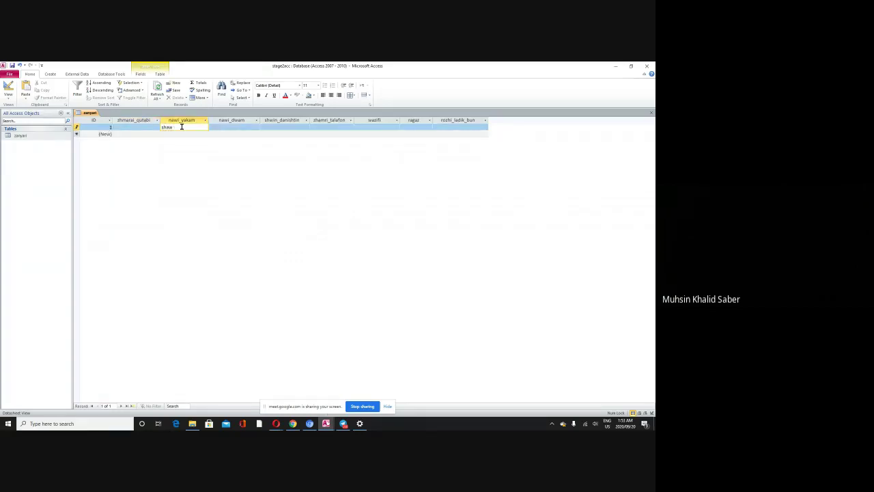
pyautogui.write('i')
pyautogui.press('Tab')
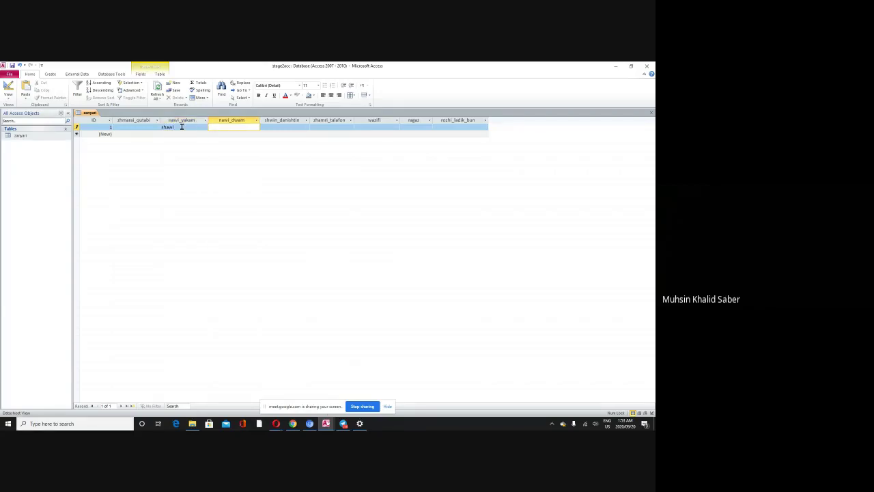
pyautogui.click(178, 128)
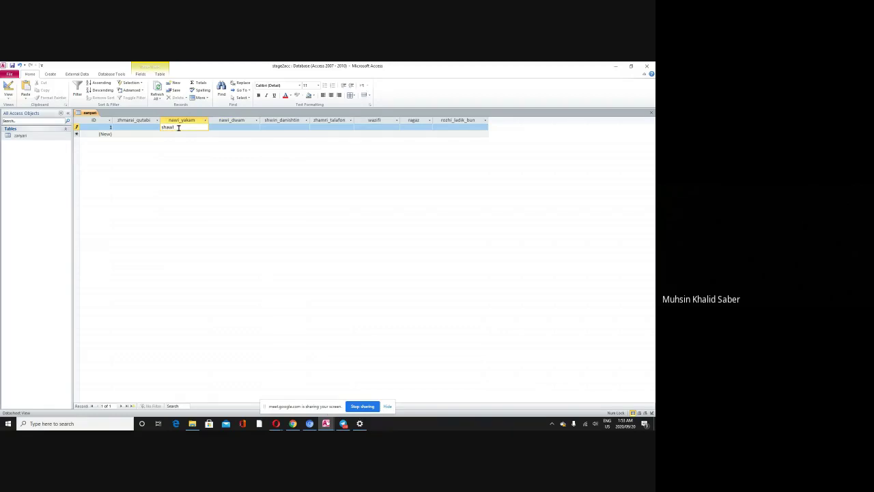
pyautogui.press('BackSpace')
pyautogui.press('BackSpace')
pyautogui.press('Tab')
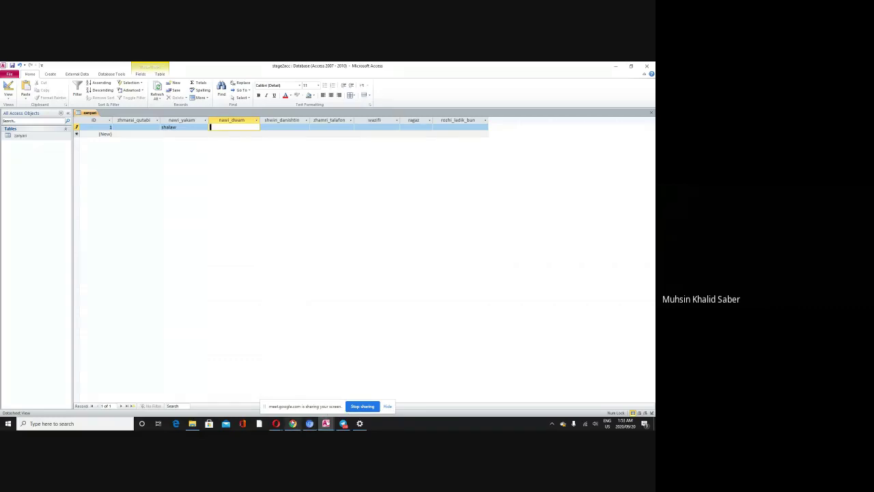
# Step: Switch to the Google Meet window and back to the Access datasheet
pyautogui.moveTo(277, 423)
pyautogui.click(237, 398)
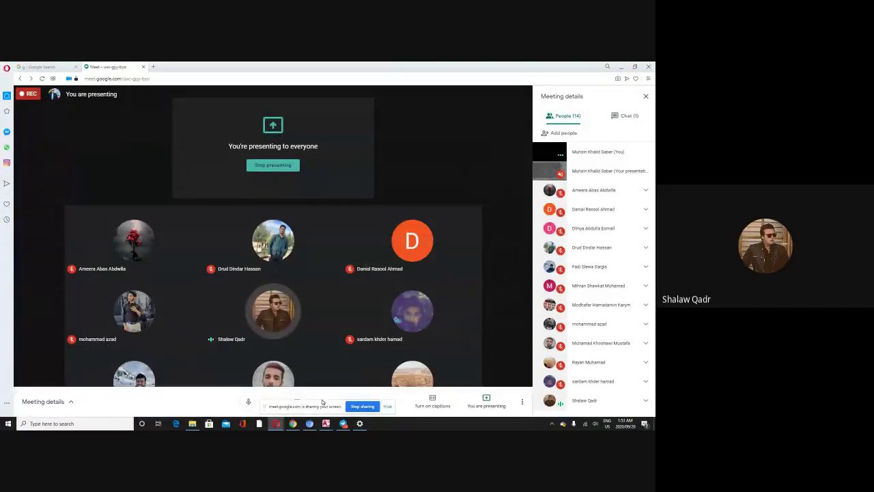
pyautogui.moveTo(326, 423)
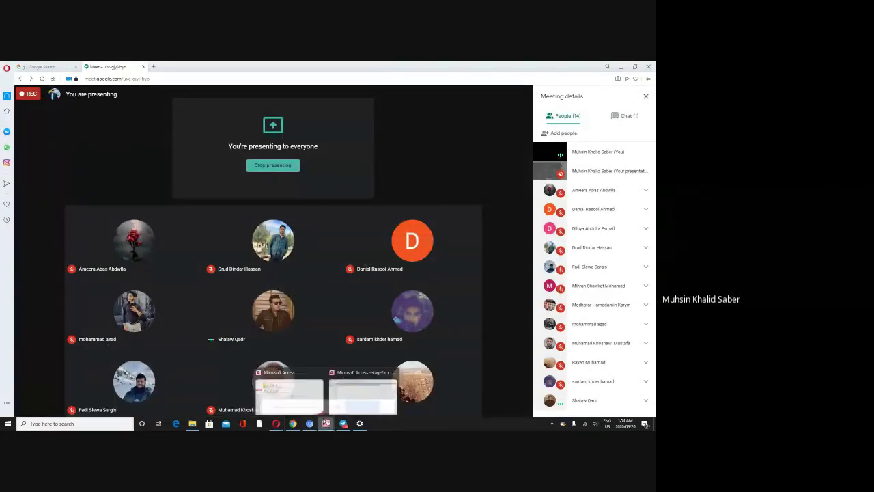
pyautogui.click(348, 381)
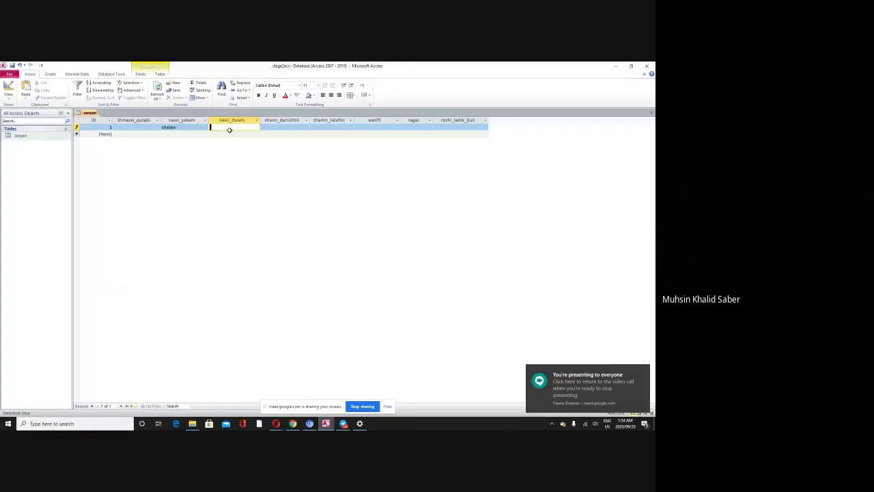
pyautogui.press('Tab')
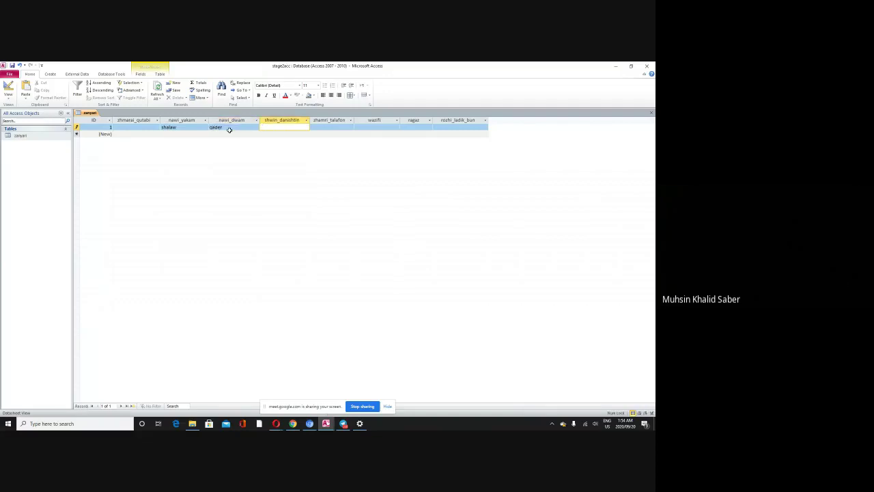
pyautogui.write('soran')
pyautogui.click(319, 127)
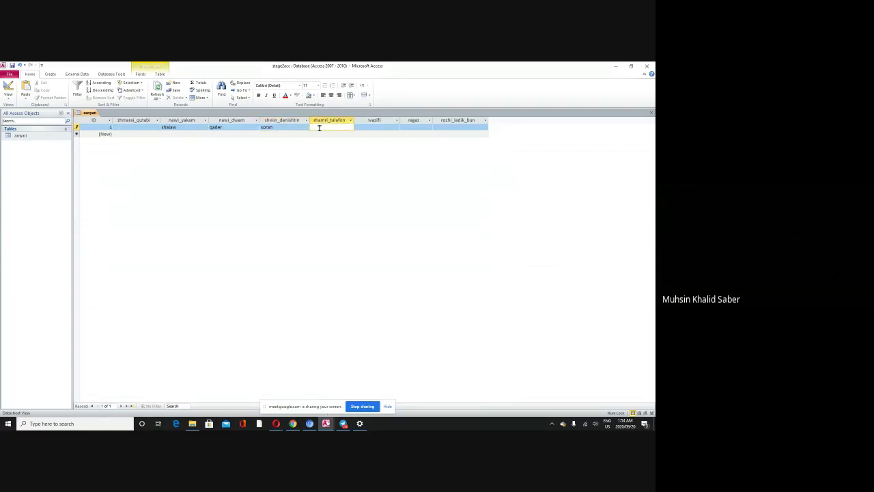
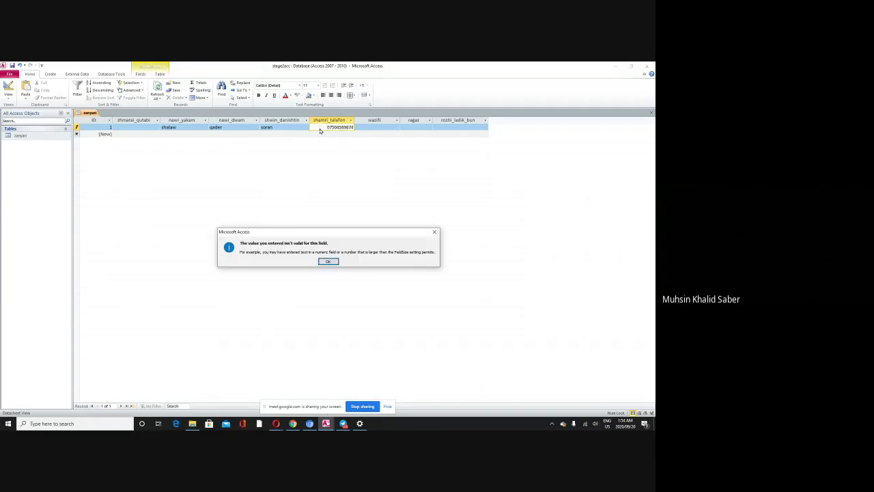
# Step: Enter the phone number in zhamri_talafon, trimming the extra digit after the warning
pyautogui.press('Return')
pyautogui.press('BackSpace')
pyautogui.press('Tab')
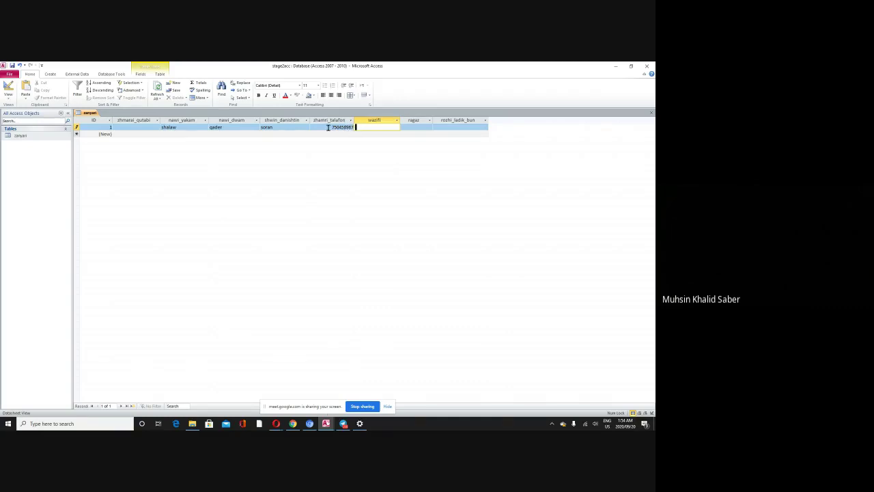
# Step: Enter qutabi in wazifi and ner in ragaz
pyautogui.click(328, 127)
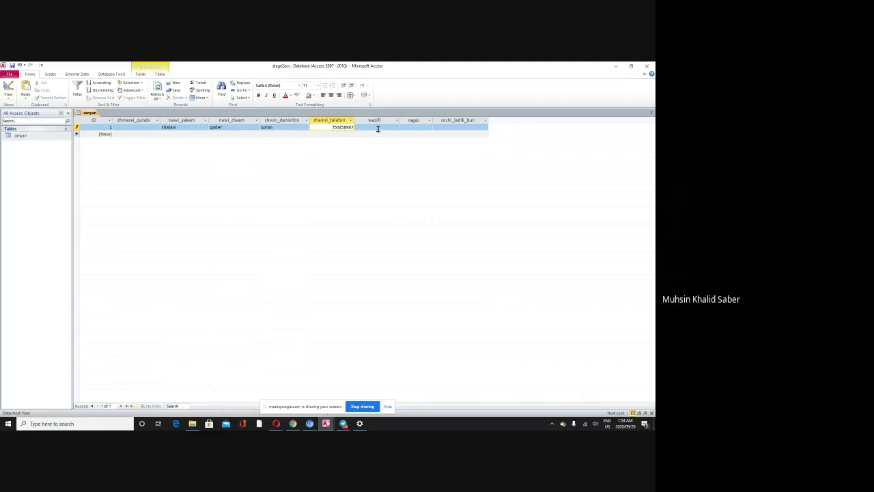
pyautogui.click(378, 129)
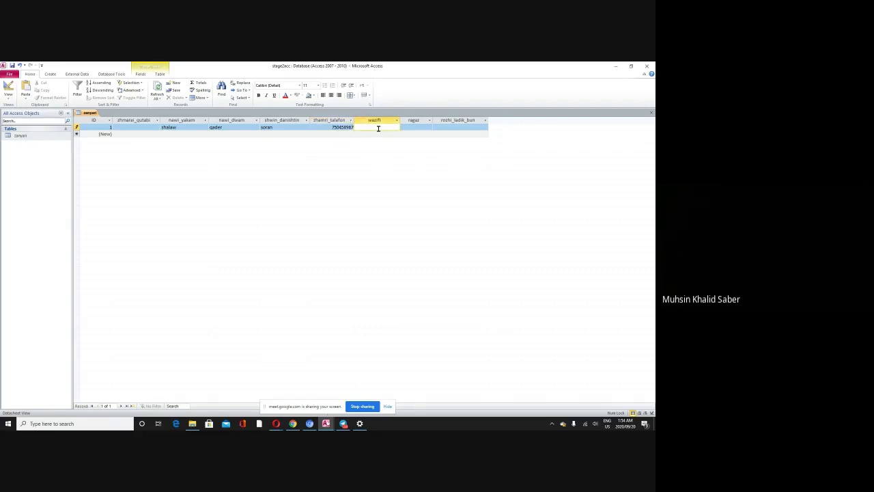
pyautogui.write('qutabi')
pyautogui.click(409, 127)
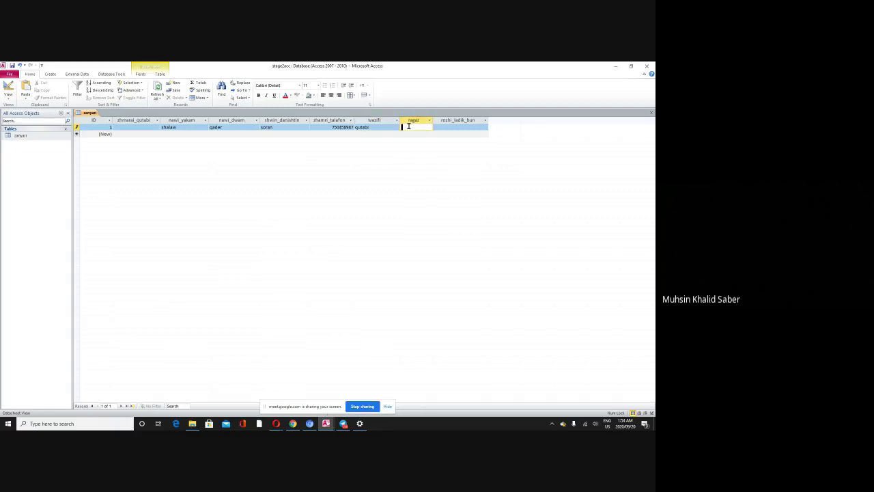
pyautogui.write('ner')
# Step: Set rozhi_ladik_bun to today's date, 2020/09/20, from the date picker
pyautogui.click(440, 127)
pyautogui.click(491, 128)
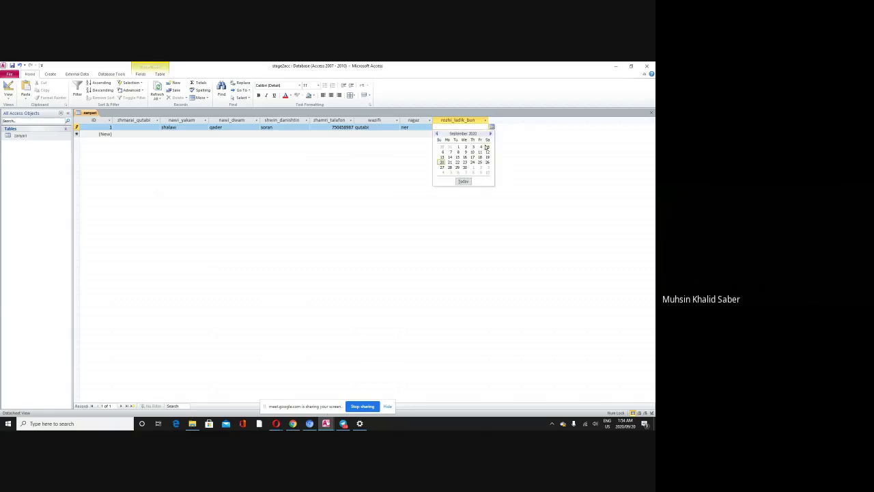
pyautogui.click(463, 180)
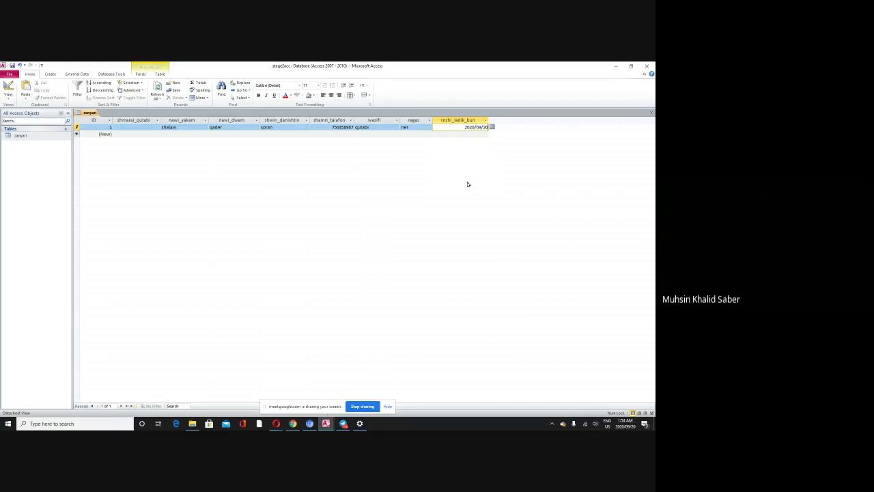